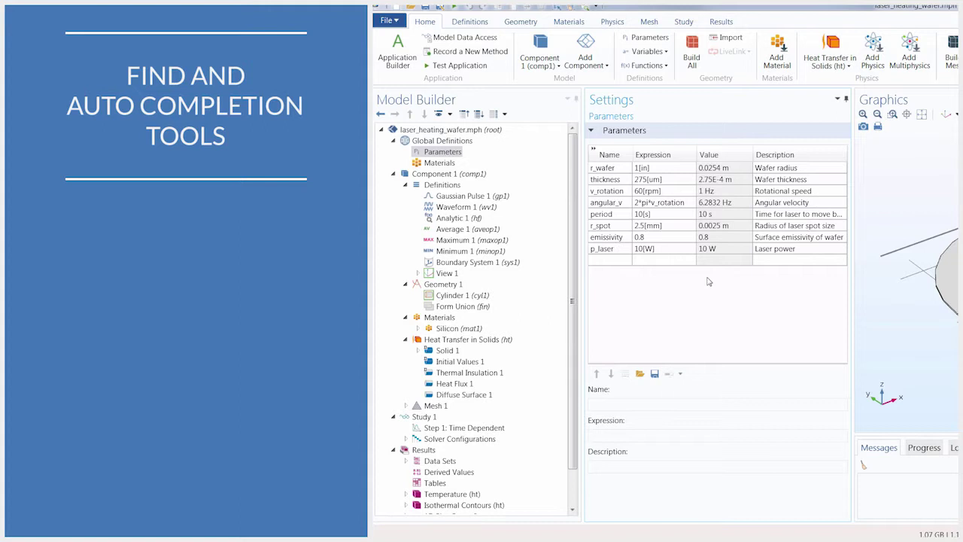
- Review the settings of the Gaussian Pulse 1 function and the list of global parameters
{"action": "left_click", "coordinate": [487, 197]}
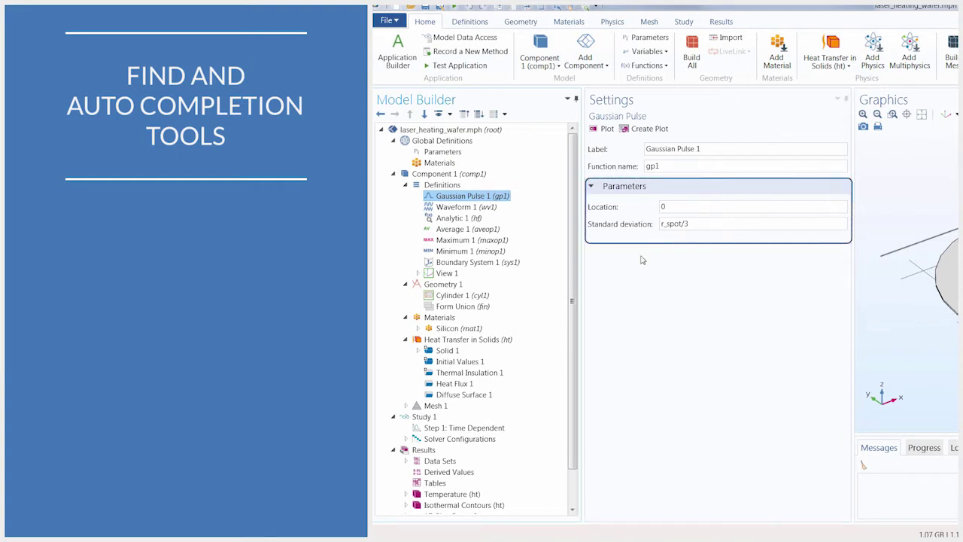
{"action": "left_click", "coordinate": [460, 154]}
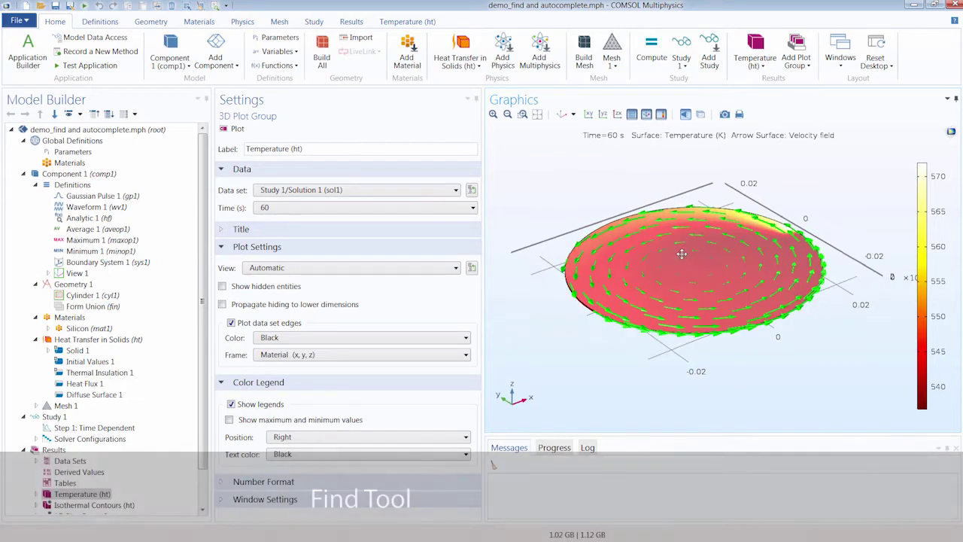
{"action": "left_click", "coordinate": [840, 54]}
{"action": "left_click", "coordinate": [863, 155]}
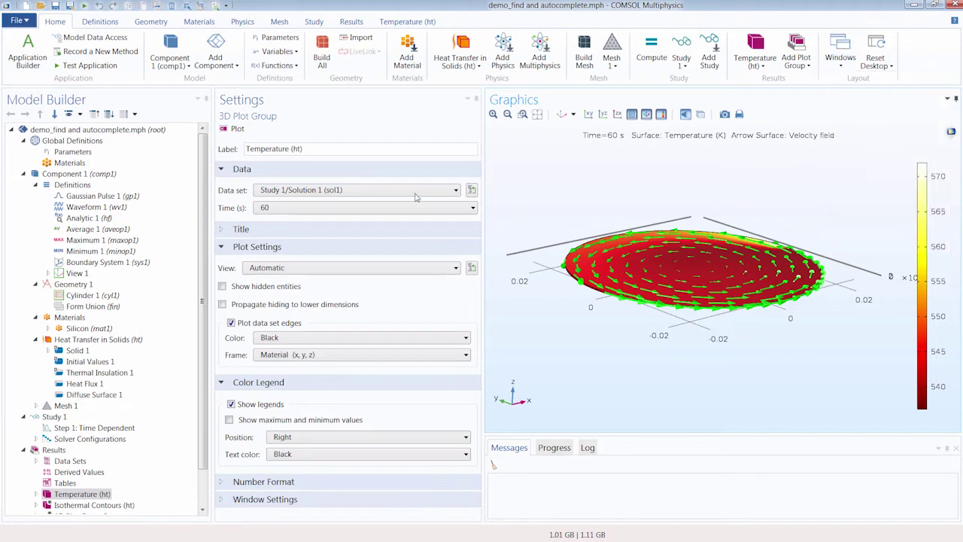
- Examine where the global parameters are used in the Gaussian Pulse, Waveform and Analytic functions and in the Cylinder 1 geometry
{"action": "left_click", "coordinate": [58, 153]}
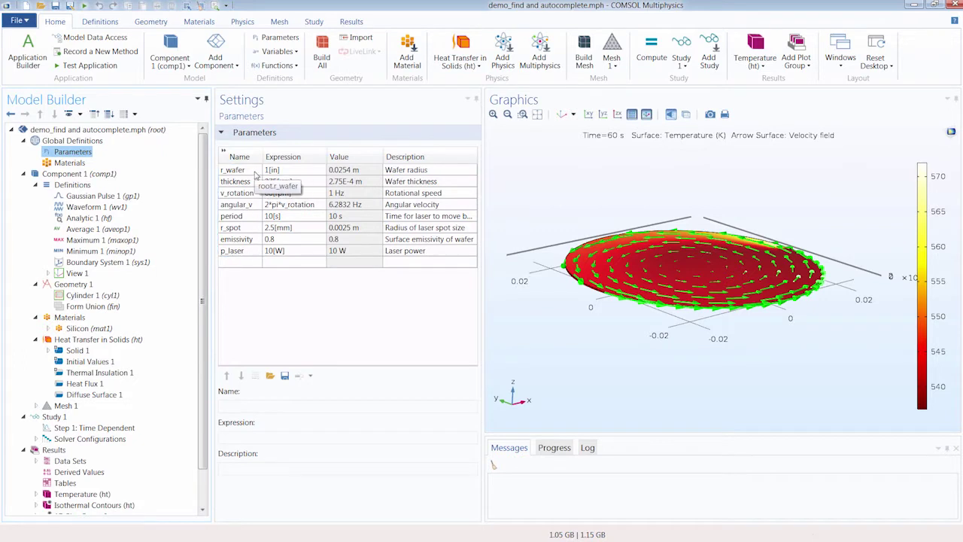
{"action": "left_click", "coordinate": [93, 197]}
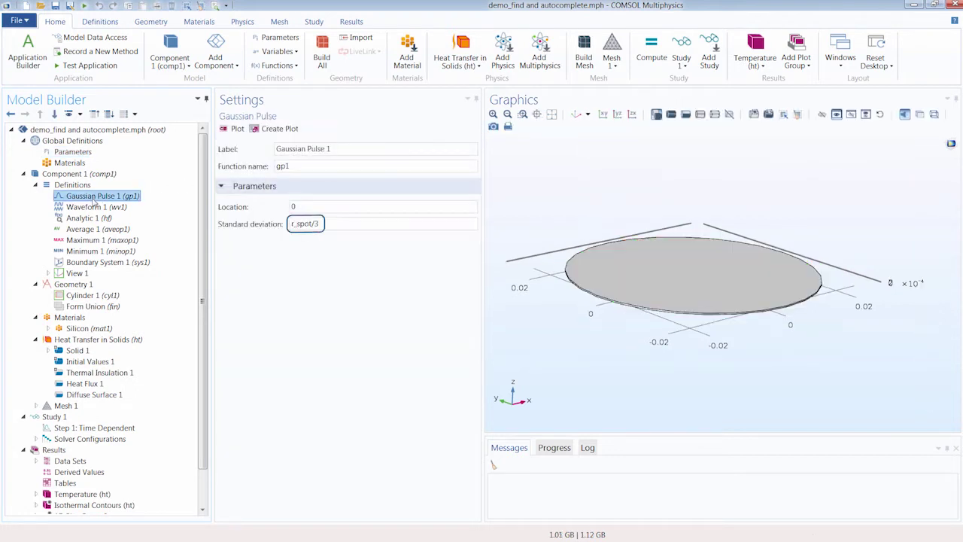
{"action": "left_click", "coordinate": [94, 208]}
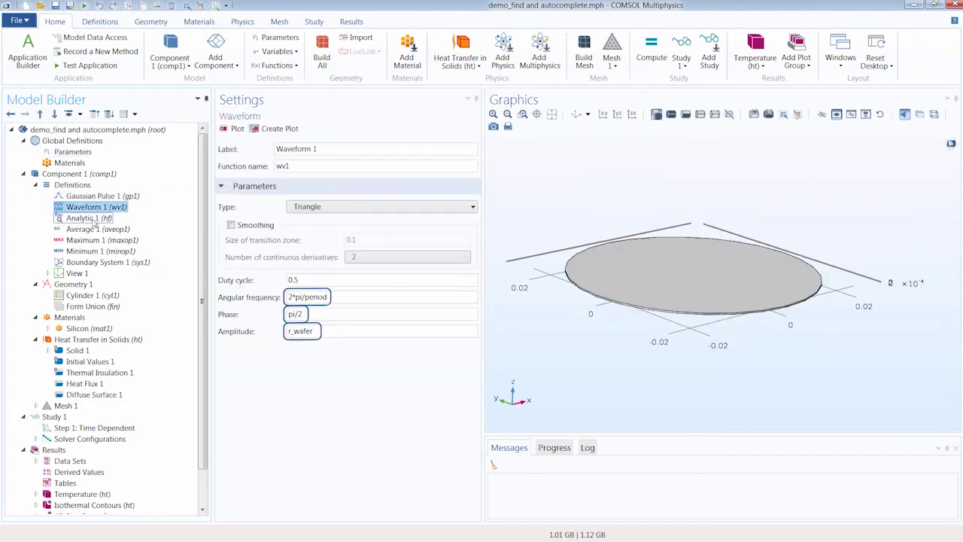
{"action": "left_click", "coordinate": [87, 218]}
{"action": "left_click", "coordinate": [85, 295]}
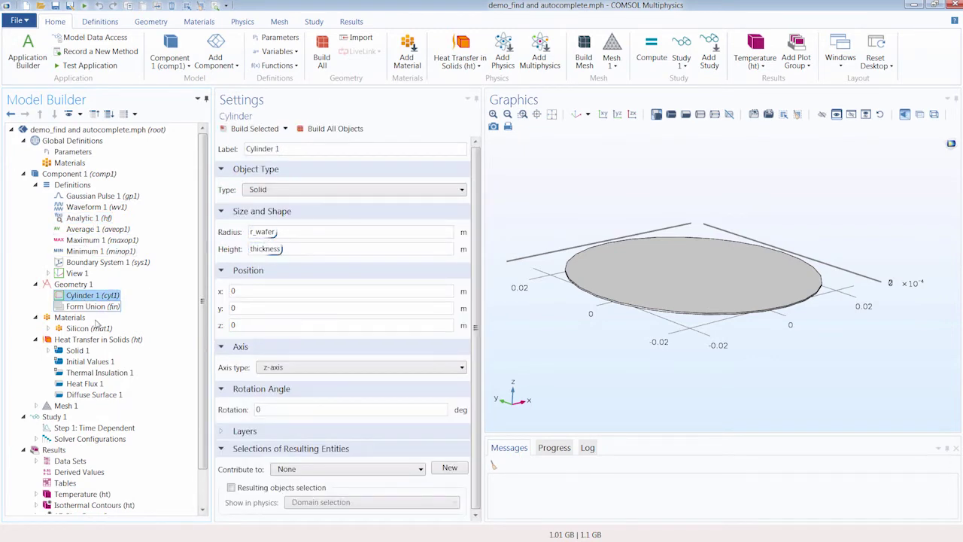
- Check the parameter usage in Translational Motion 1, Heat Flux 1 and Diffuse Surface 1, ending back at the global parameters
{"action": "left_click", "coordinate": [48, 350]}
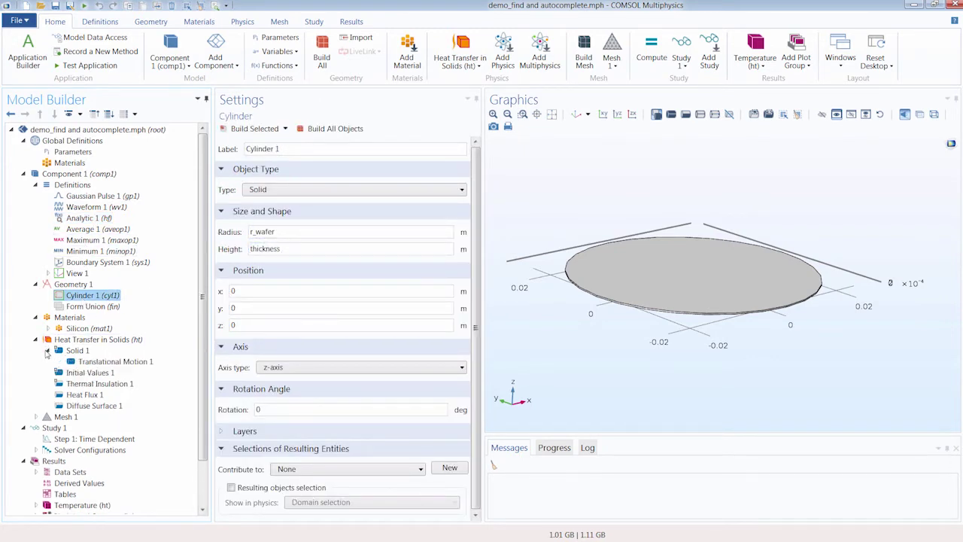
{"action": "left_click", "coordinate": [90, 364]}
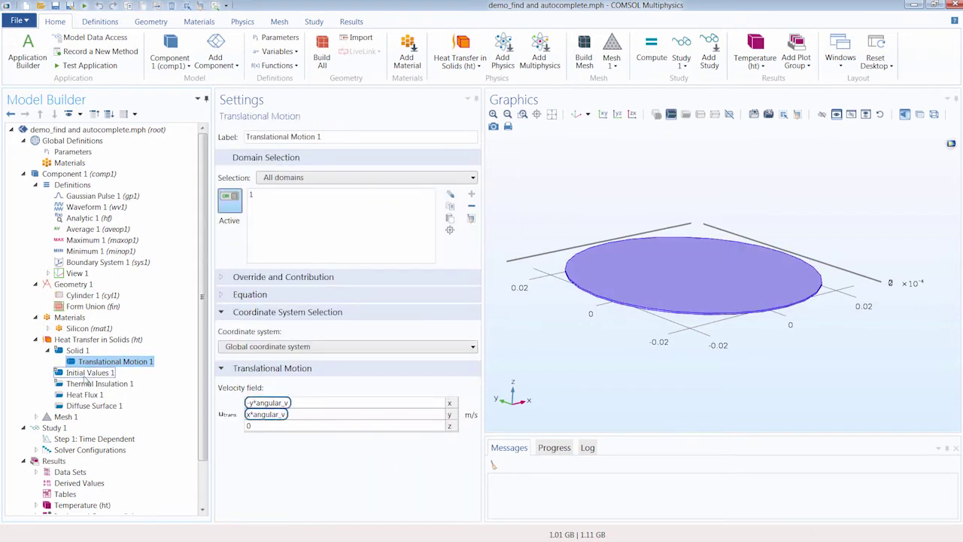
{"action": "left_click", "coordinate": [83, 397]}
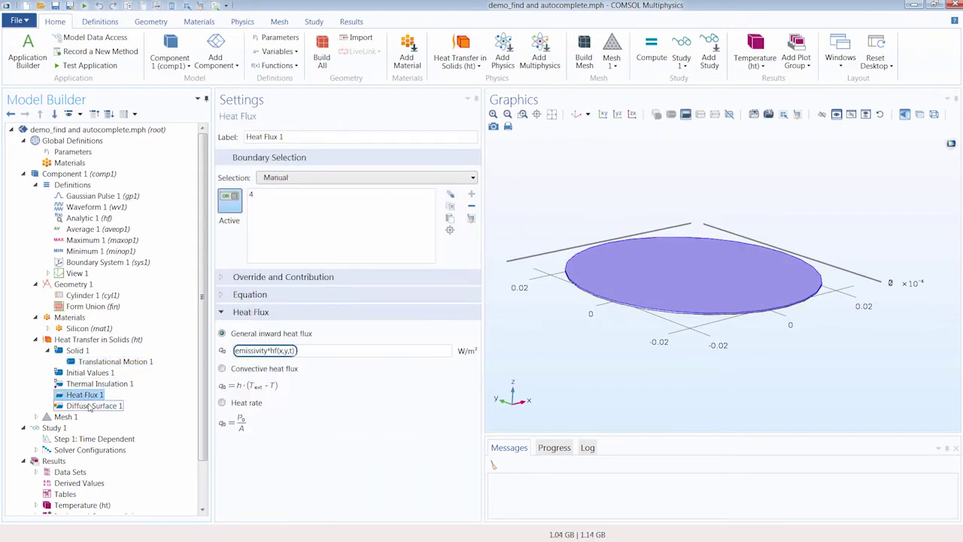
{"action": "left_click", "coordinate": [89, 406]}
{"action": "left_click", "coordinate": [86, 154]}
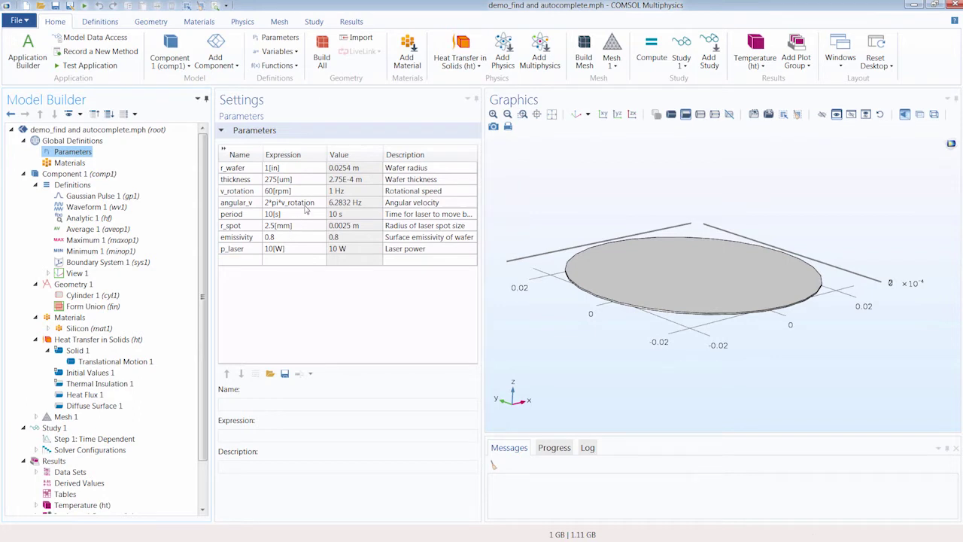
- Open the Find tool and examine its options for searching methods and for searching all of the model
{"action": "left_click", "coordinate": [214, 6]}
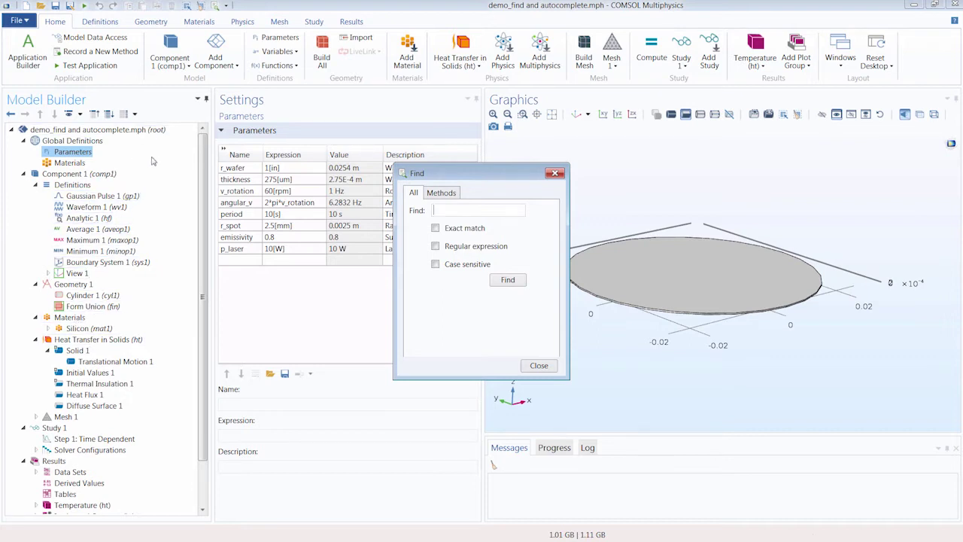
{"action": "left_click", "coordinate": [441, 194]}
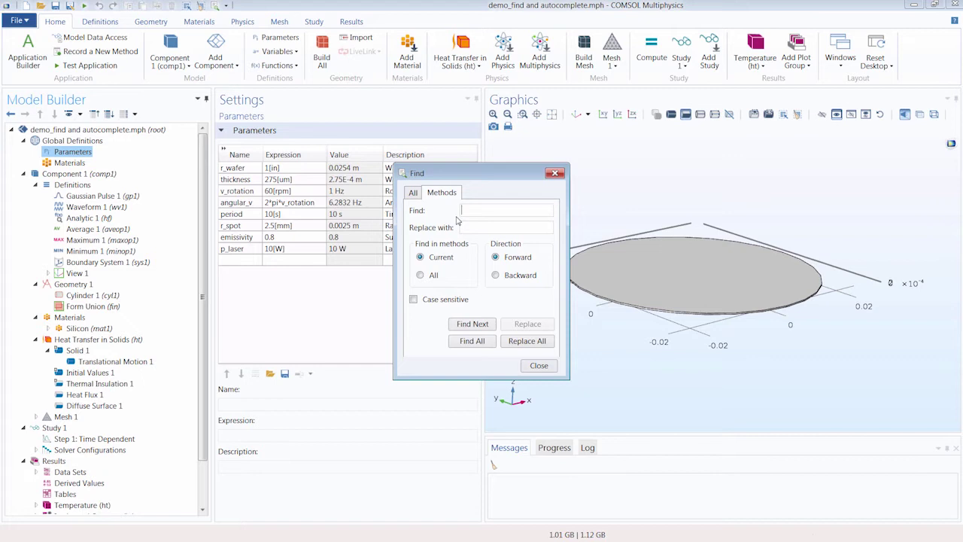
{"action": "left_click", "coordinate": [413, 194]}
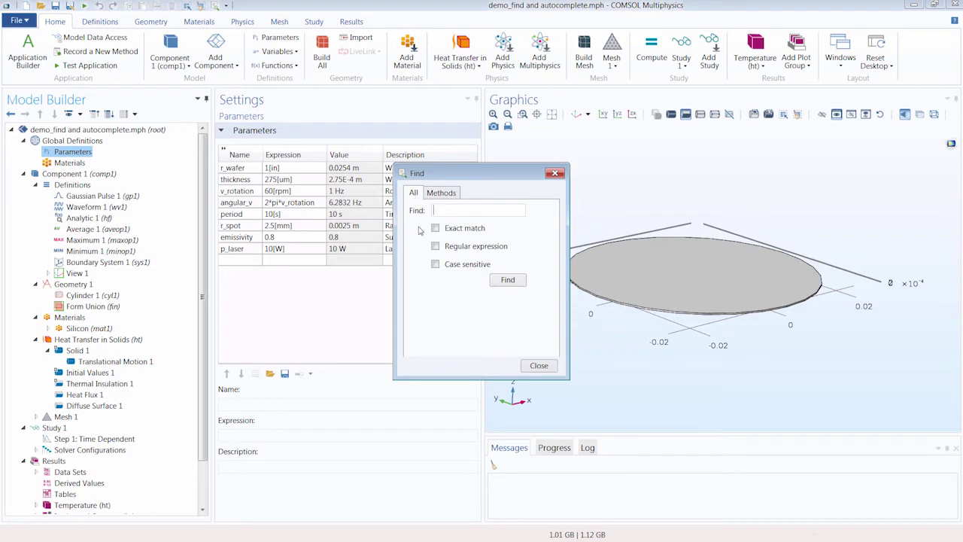
- Search the whole model for r_wafer, then enlarge the results area and move the Find dialog clear of it
{"action": "left_click", "coordinate": [243, 170]}
{"action": "type", "text": "r_wafer"}
{"action": "left_click", "coordinate": [507, 280]}
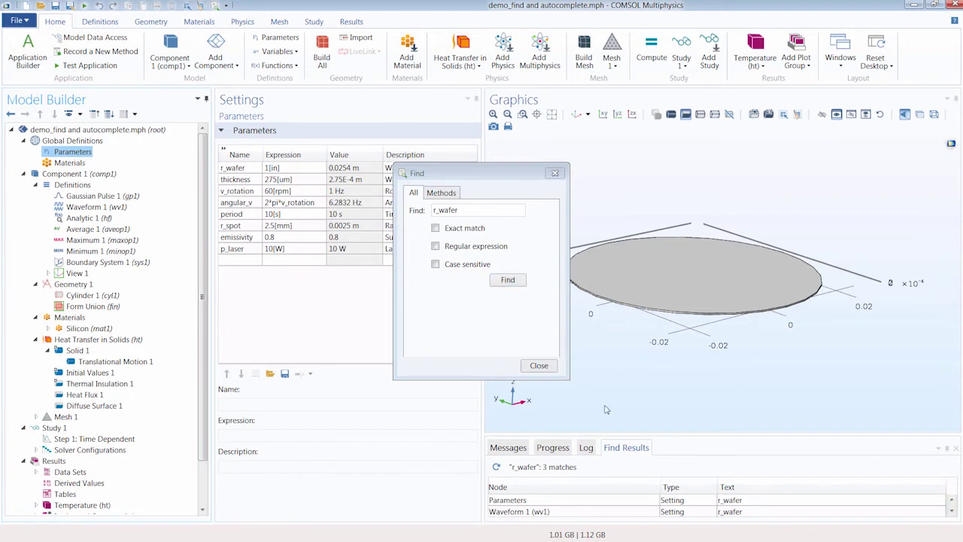
{"action": "left_click_drag", "start_coordinate": [616, 439], "coordinate": [623, 331]}
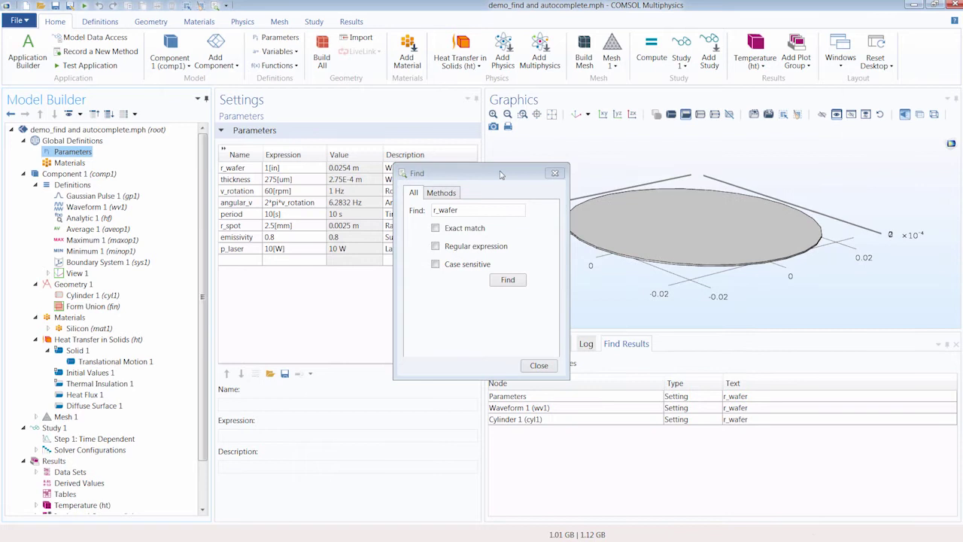
{"action": "left_click_drag", "start_coordinate": [501, 173], "coordinate": [387, 281]}
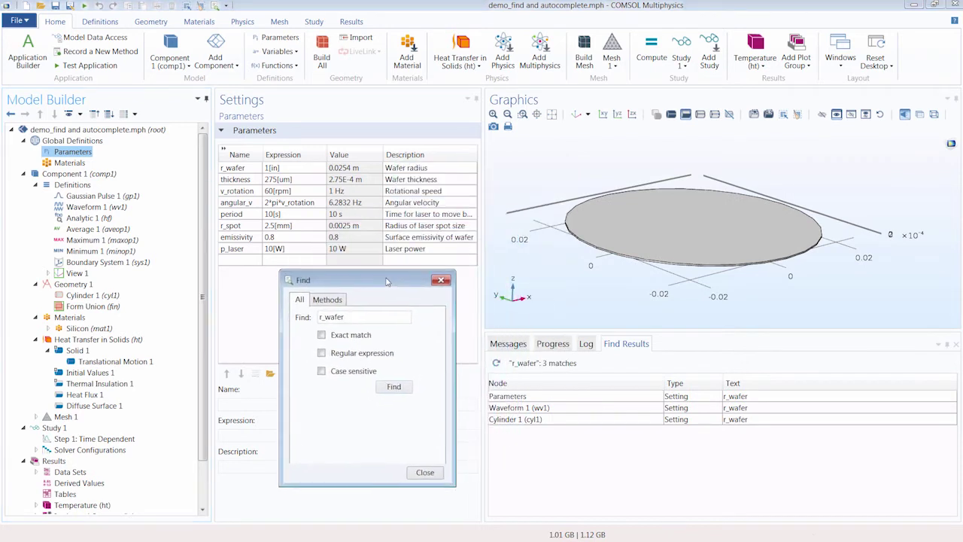
- Close the Find dialog and inspect the Waveform 1, Cylinder 1 and Parameters nodes from the r_wafer matches
{"action": "left_click", "coordinate": [619, 346]}
{"action": "left_click", "coordinate": [519, 398]}
{"action": "double_click", "coordinate": [557, 410]}
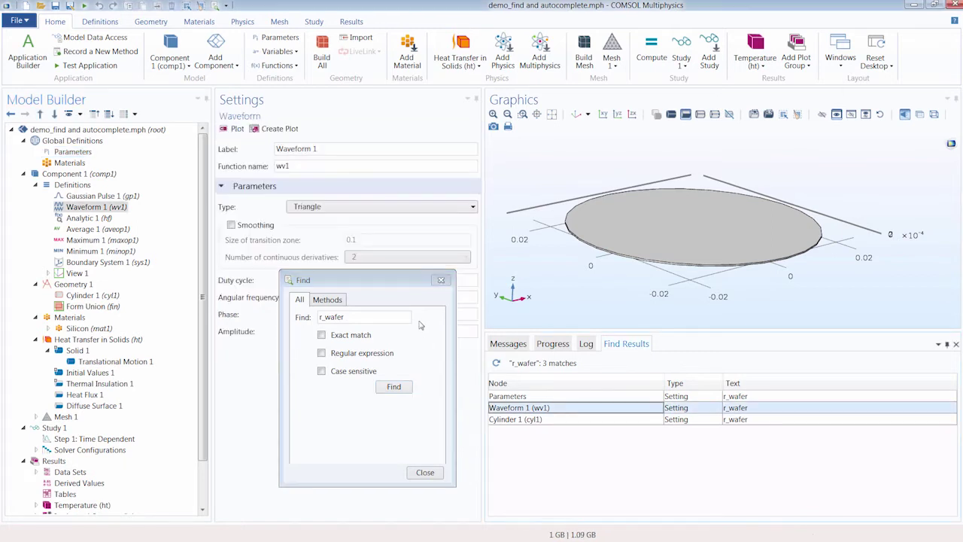
{"action": "left_click", "coordinate": [441, 279]}
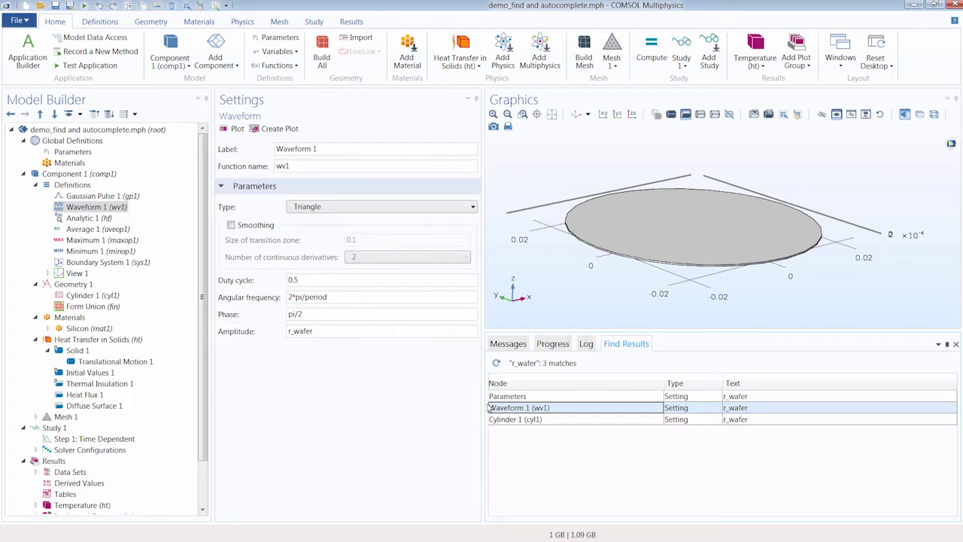
{"action": "double_click", "coordinate": [511, 419]}
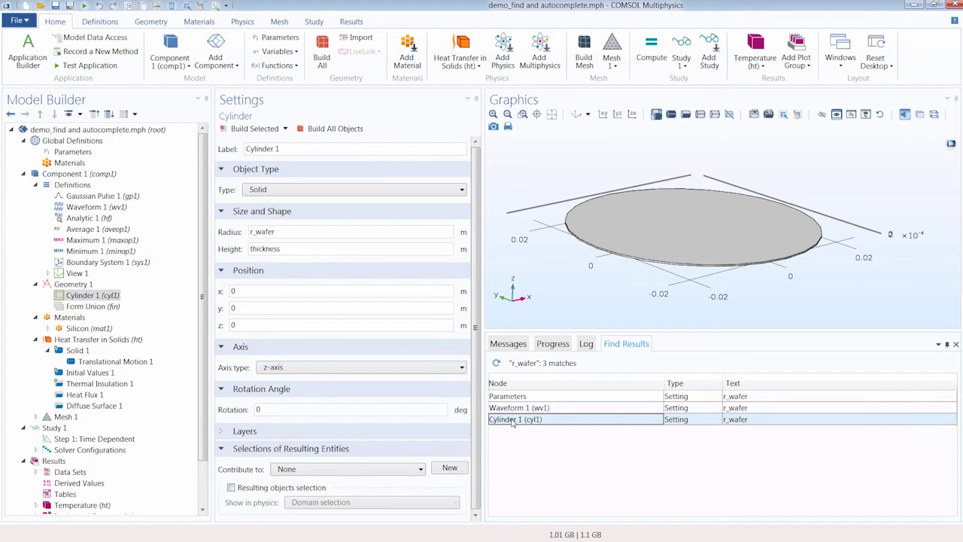
{"action": "double_click", "coordinate": [514, 396]}
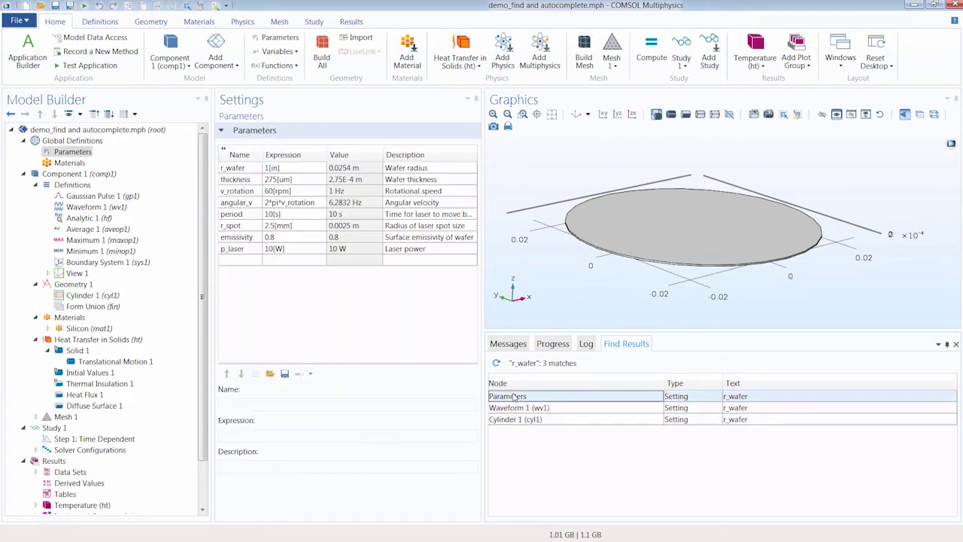
{"action": "double_click", "coordinate": [526, 407]}
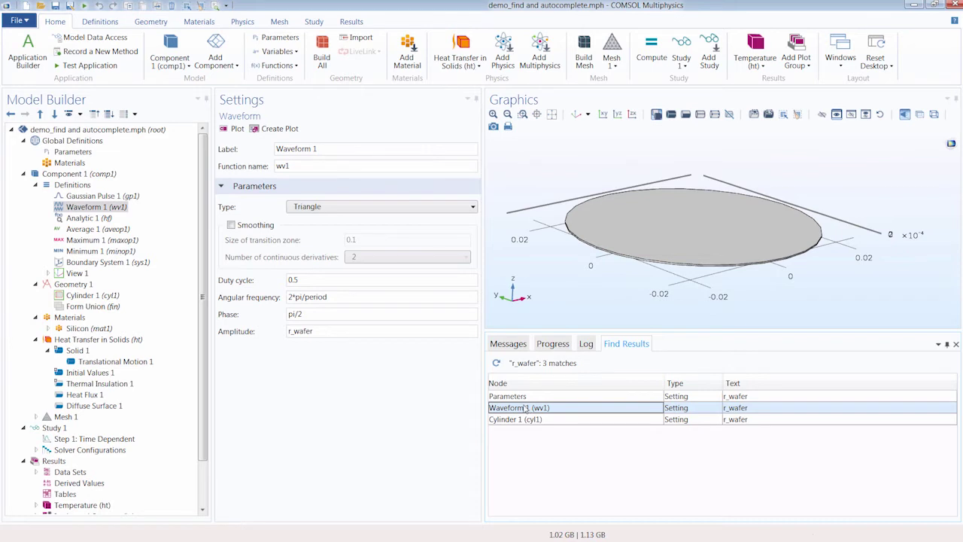
- Run a new search of the whole model for emissivity and close the Find dialog
{"action": "key", "text": "ctrl+f"}
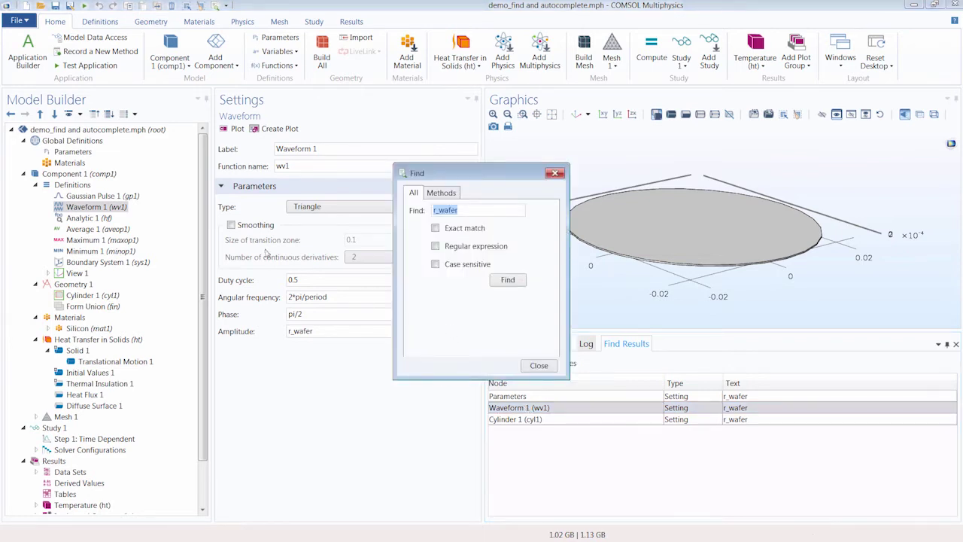
{"action": "left_click", "coordinate": [87, 152]}
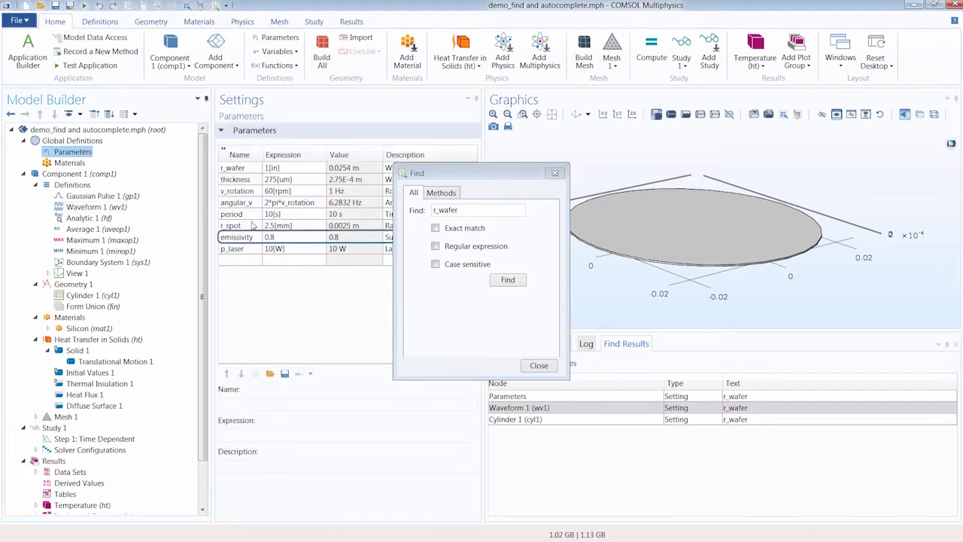
{"action": "double_click", "coordinate": [442, 211]}
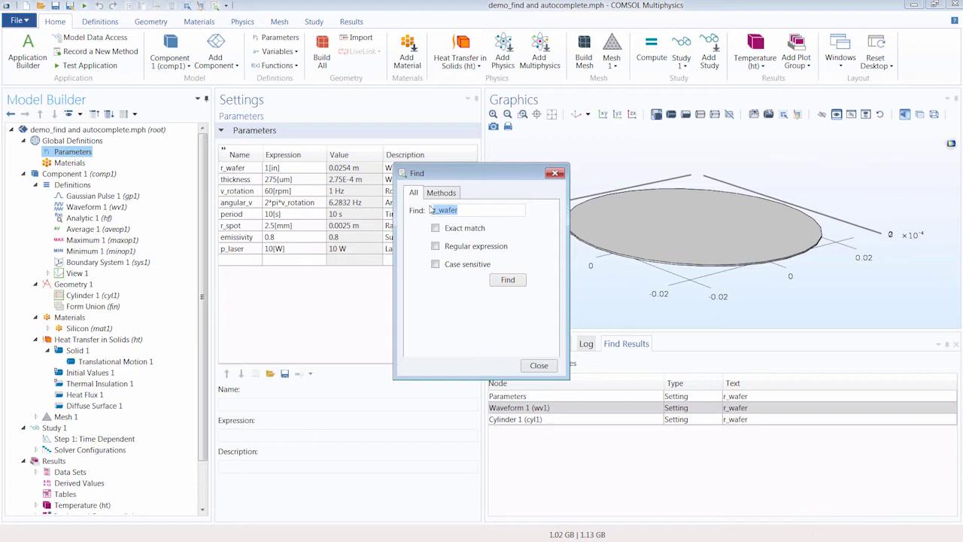
{"action": "key", "text": "BackSpace"}
{"action": "type", "text": "emissivity"}
{"action": "left_click", "coordinate": [512, 280]}
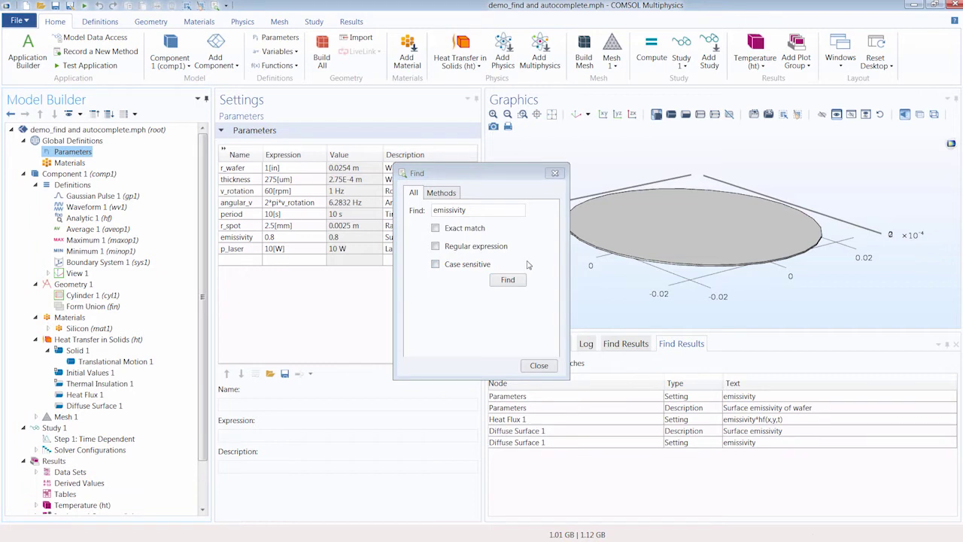
{"action": "left_click", "coordinate": [539, 366]}
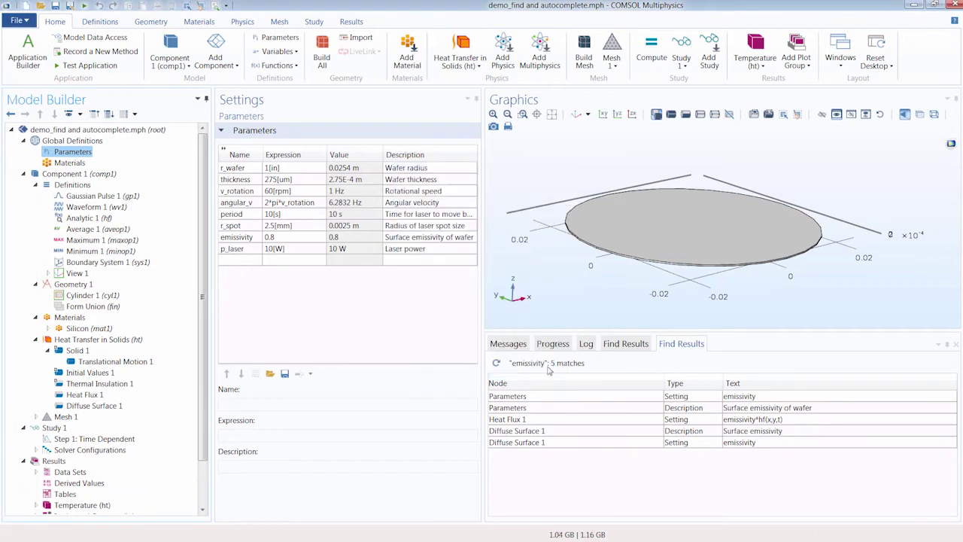
- Compare the r_wafer and emissivity result lists, and inspect the emissivity matches in Parameters, Heat Flux 1 and Diffuse Surface 1
{"action": "left_click", "coordinate": [617, 348]}
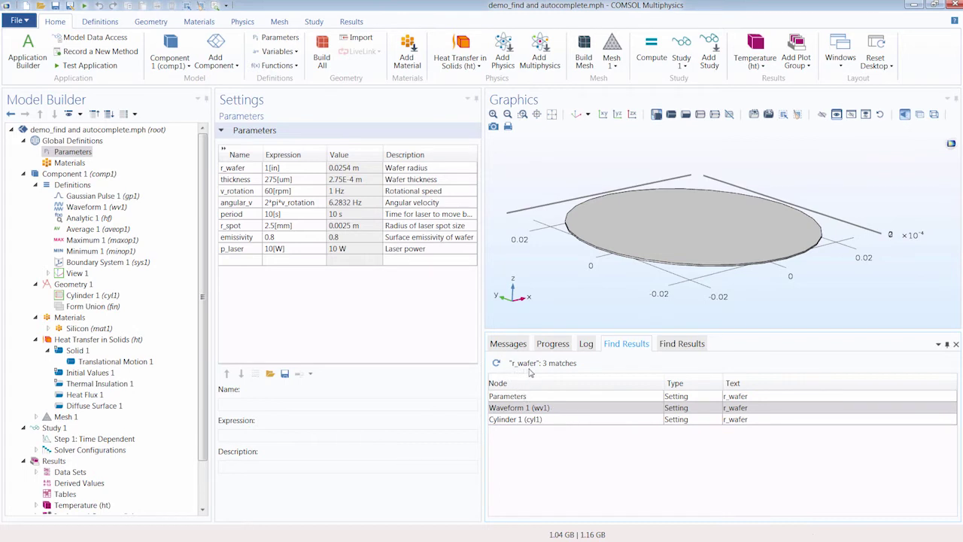
{"action": "left_click", "coordinate": [678, 344]}
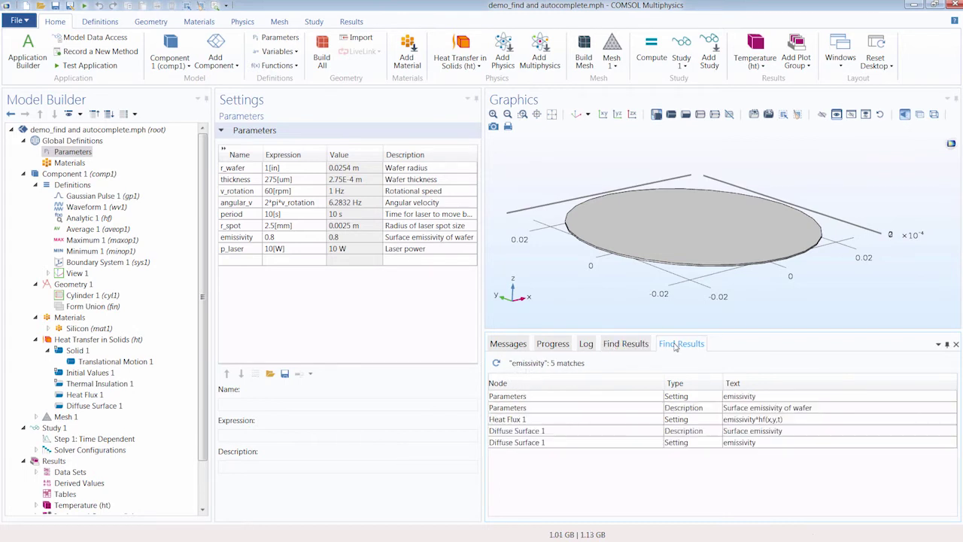
{"action": "double_click", "coordinate": [539, 411]}
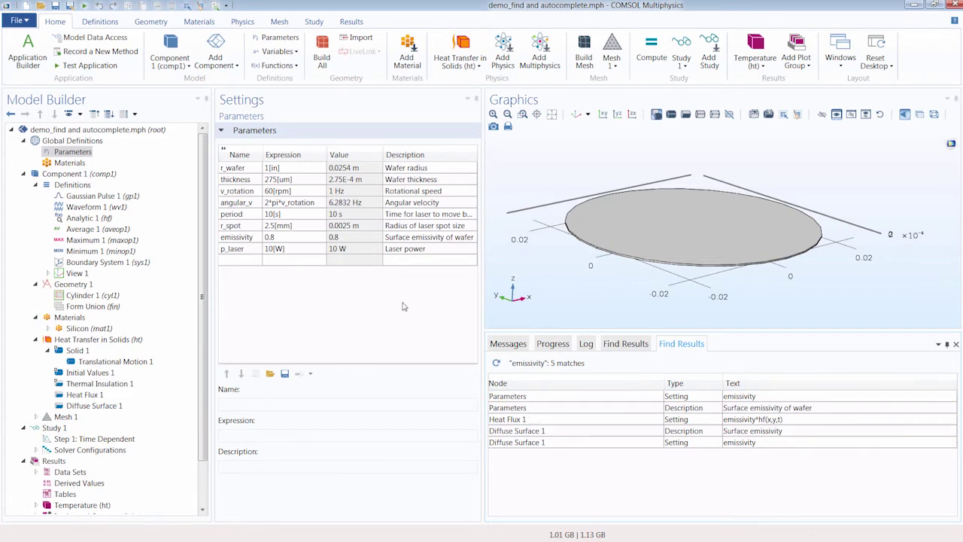
{"action": "double_click", "coordinate": [537, 421]}
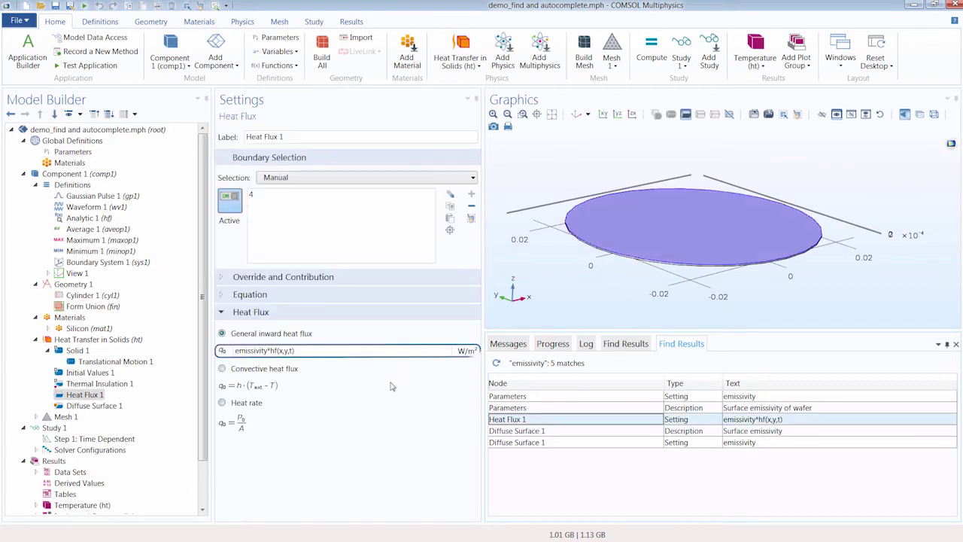
{"action": "double_click", "coordinate": [562, 442]}
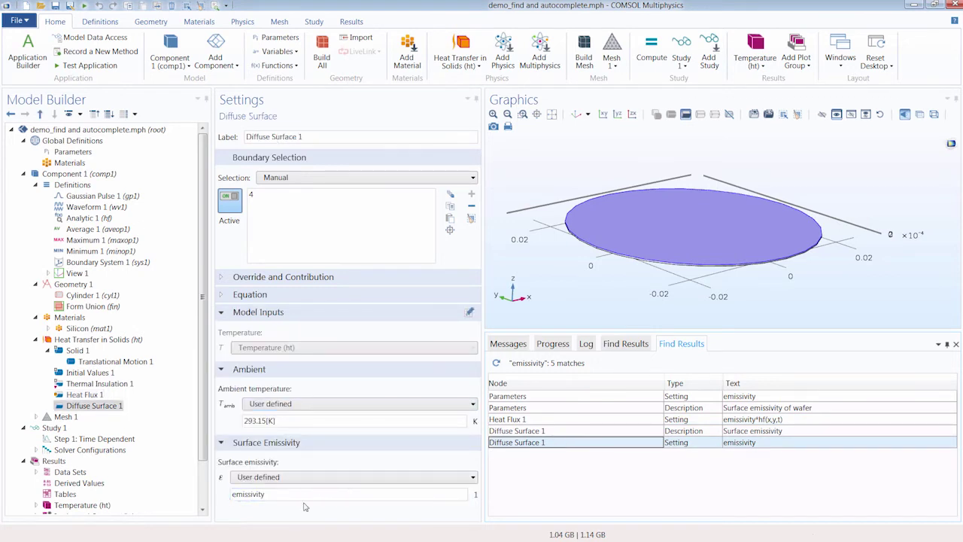
- Reopen the Find tool, move it off the results to examine its search options, and close it
{"action": "key", "text": "ctrl+f"}
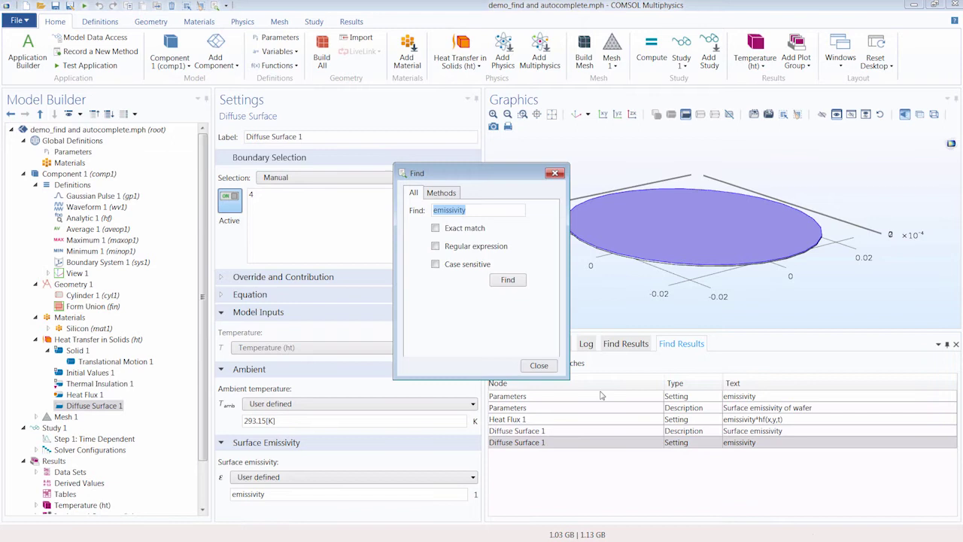
{"action": "left_click_drag", "start_coordinate": [517, 172], "coordinate": [638, 119]}
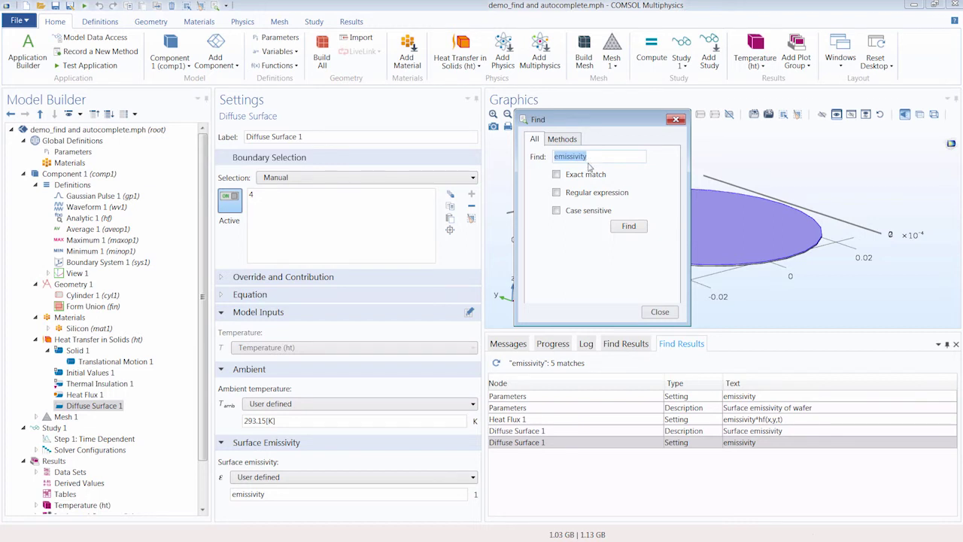
{"action": "left_click", "coordinate": [675, 119]}
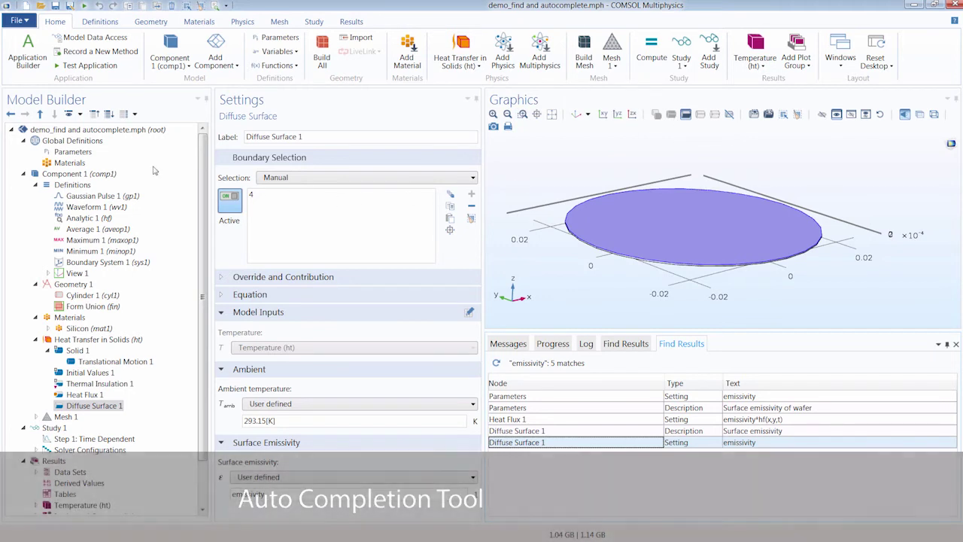
- Review the model's Parameters and the Analytic 1, Waveform 1 and Gaussian Pulse 1 functions under Definitions
{"action": "left_click", "coordinate": [73, 152]}
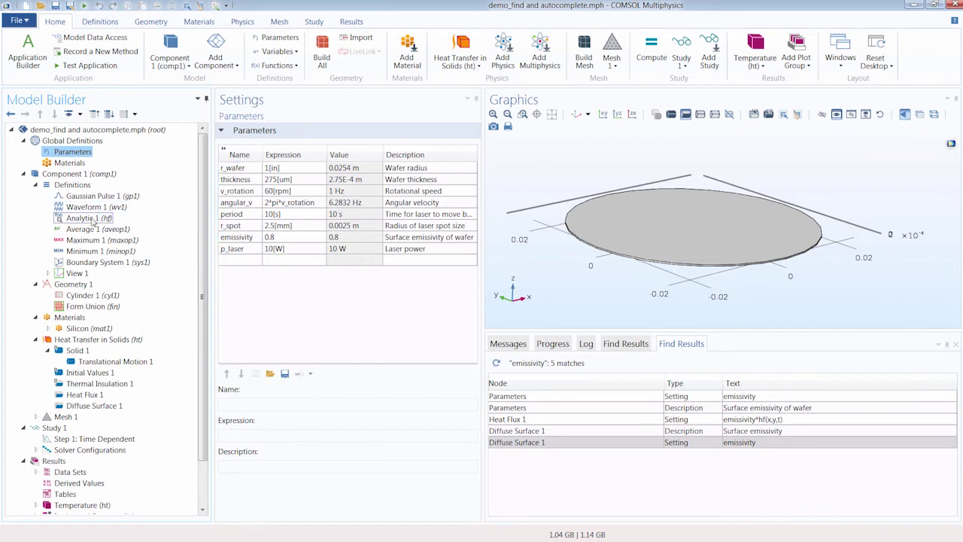
{"action": "left_click", "coordinate": [91, 218]}
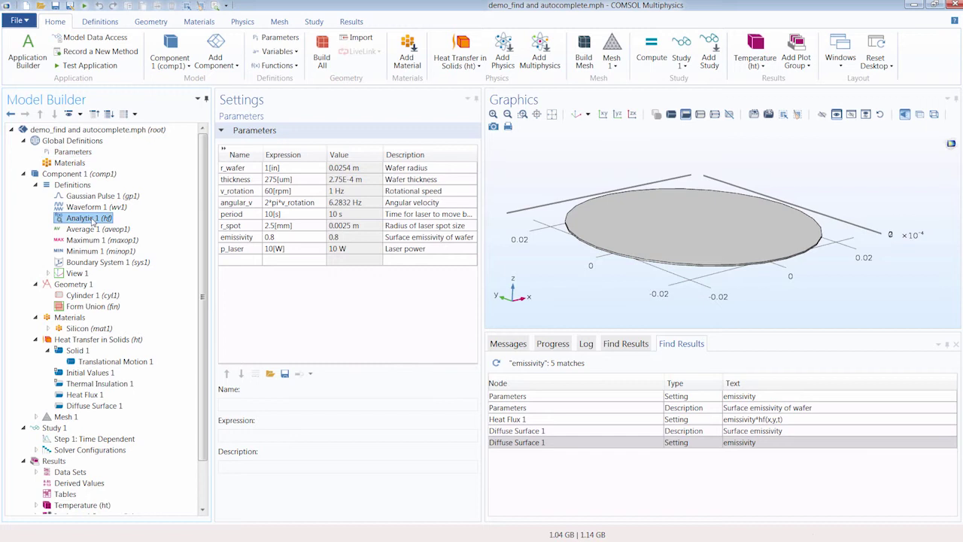
{"action": "left_click", "coordinate": [94, 208]}
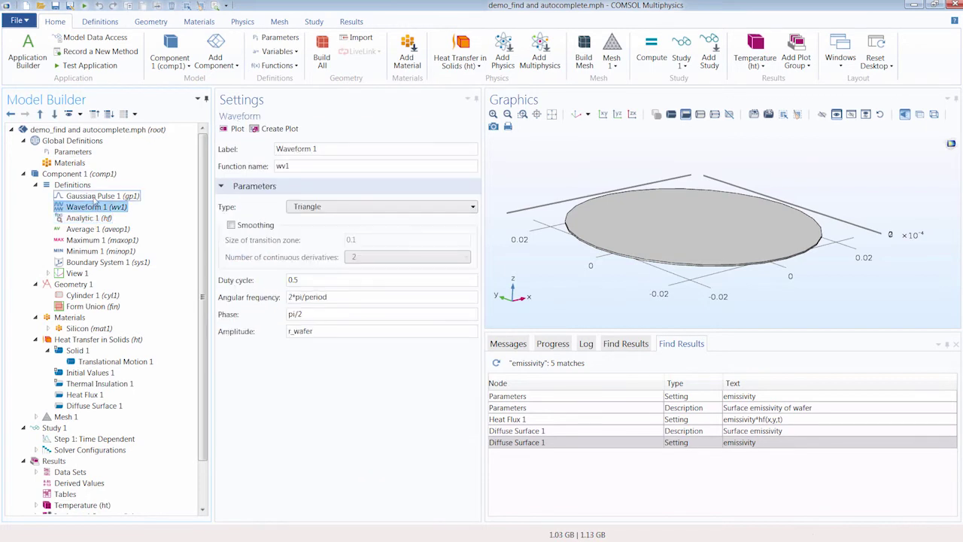
{"action": "left_click", "coordinate": [95, 197]}
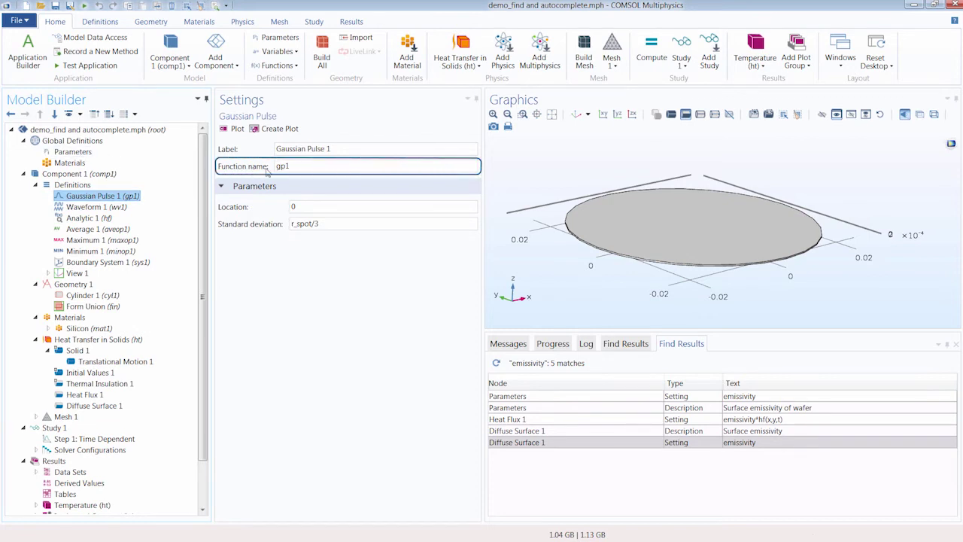
- Add a global parameter named test_par and start its expression with pi, inserted through auto completion
{"action": "left_click", "coordinate": [85, 155]}
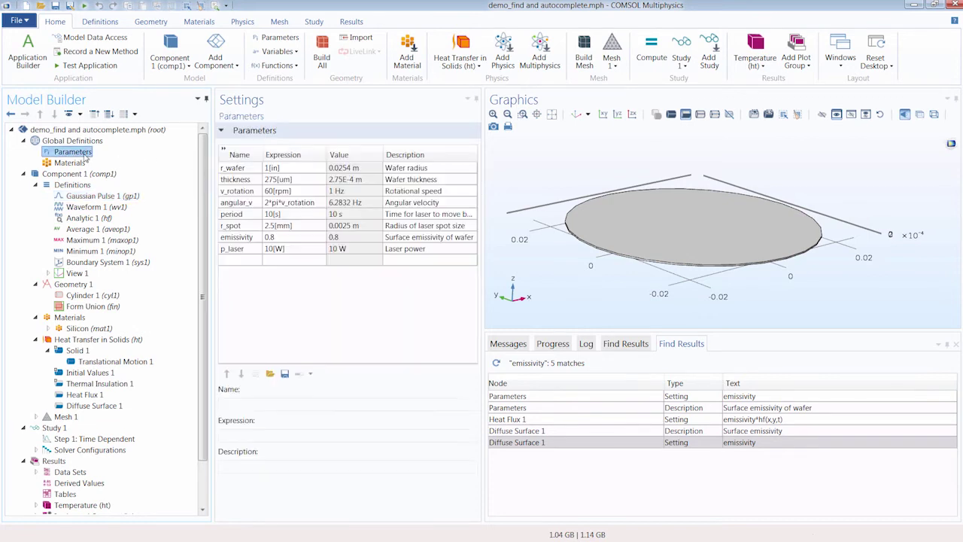
{"action": "left_click", "coordinate": [235, 260]}
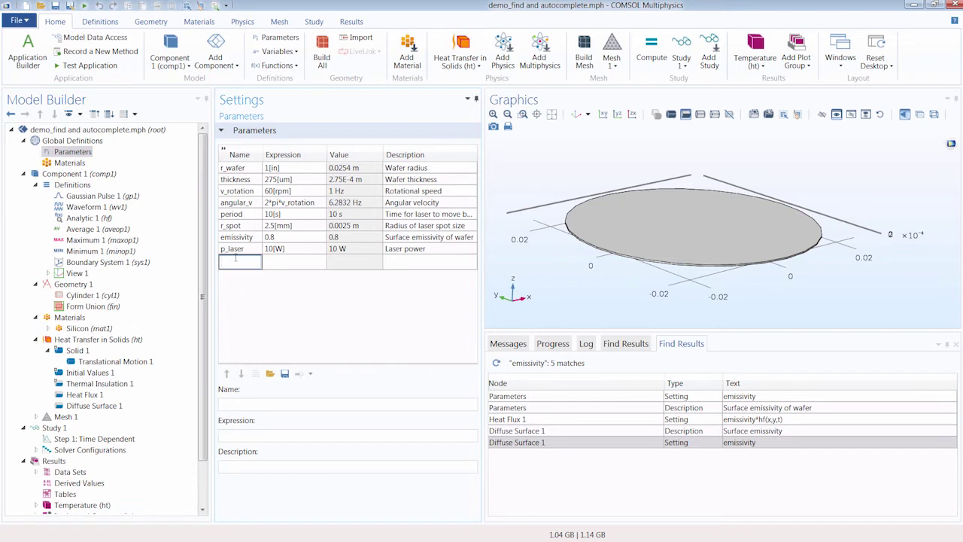
{"action": "type", "text": "test_par"}
{"action": "key", "text": "Tab"}
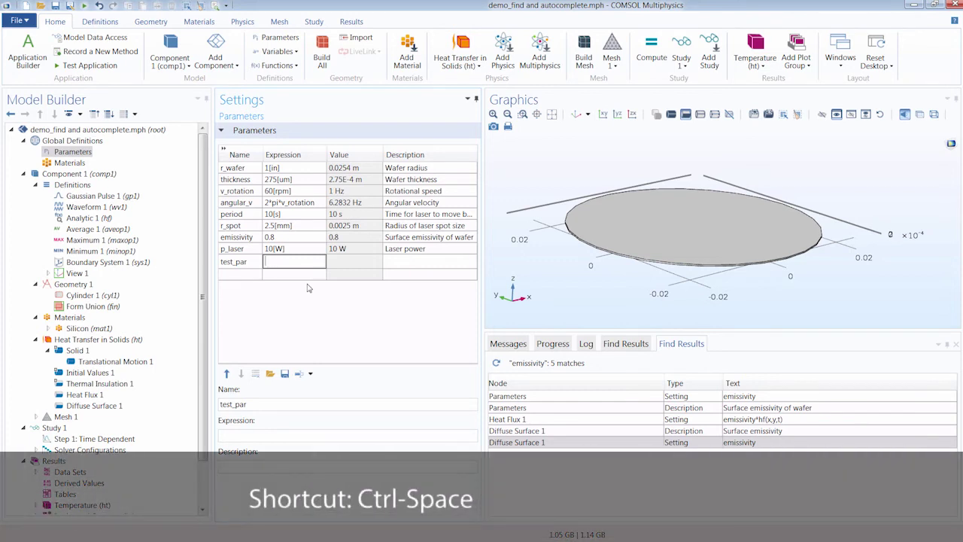
{"action": "key", "text": "ctrl+space"}
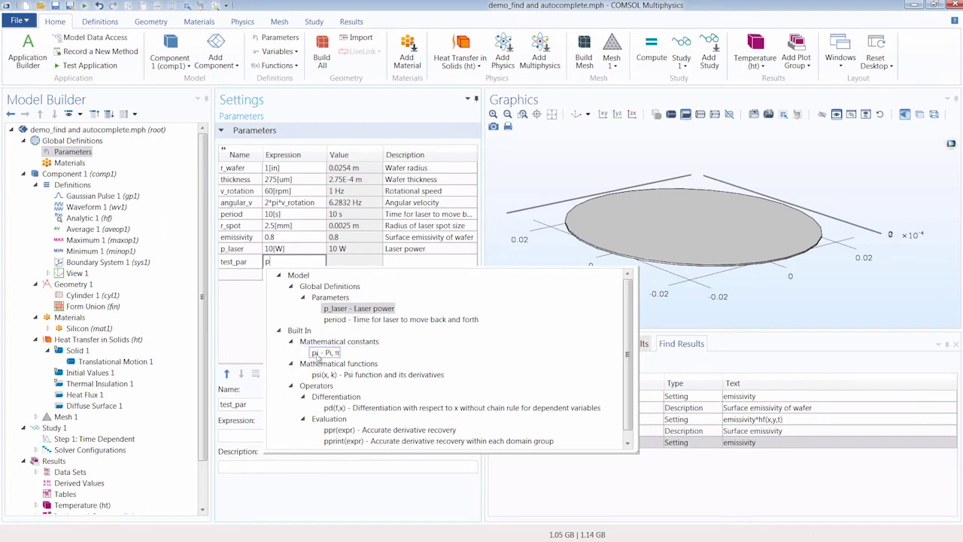
{"action": "double_click", "coordinate": [316, 354]}
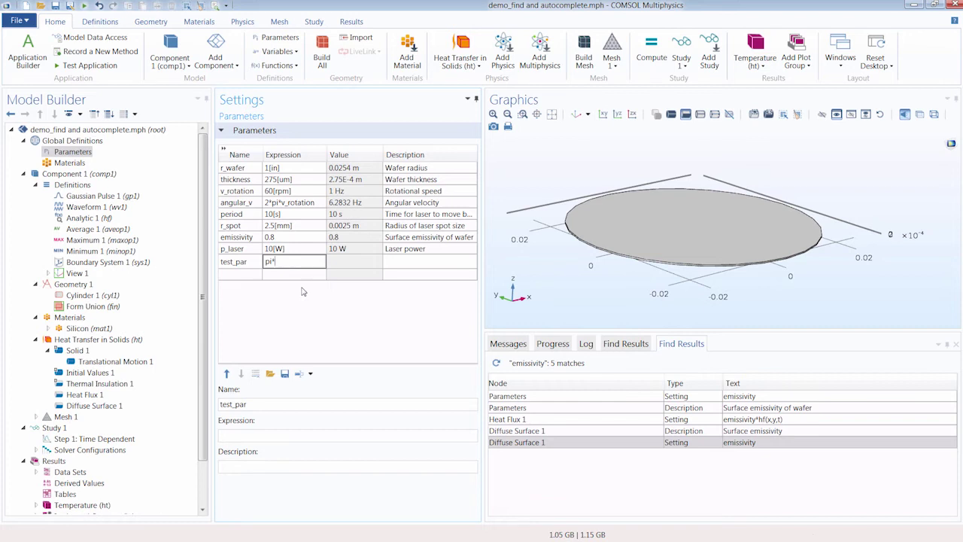
- Complete the test_par expression as pi*r_wafer^2, inserting r_wafer through auto completion, and describe it as "Cross-sectional area"
{"action": "key", "text": "ctrl+space"}
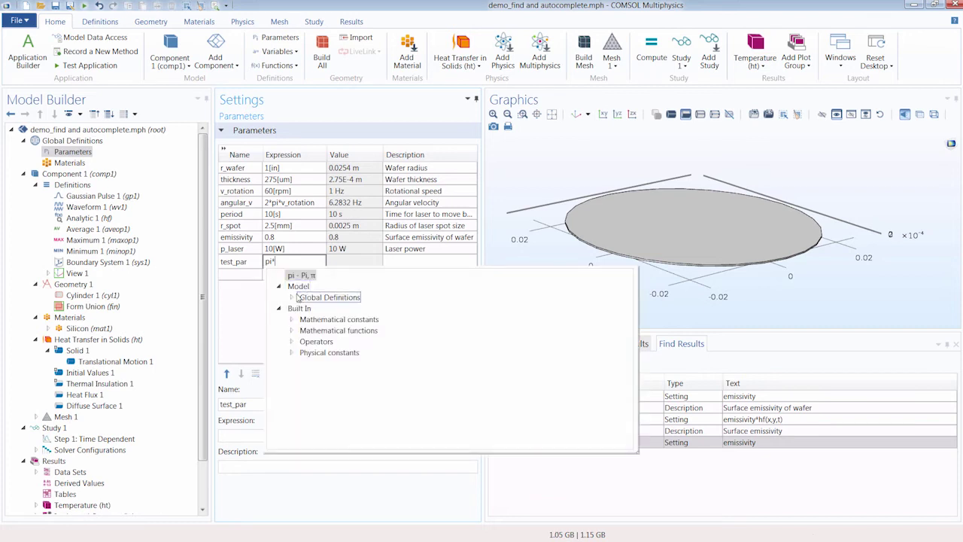
{"action": "left_click", "coordinate": [292, 297]}
{"action": "left_click", "coordinate": [304, 308]}
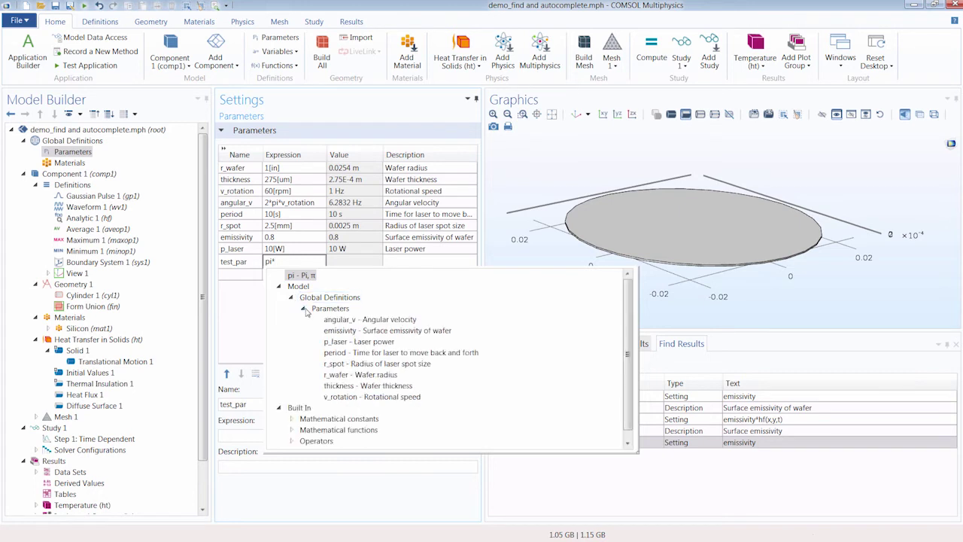
{"action": "left_click", "coordinate": [346, 375]}
{"action": "double_click", "coordinate": [346, 377]}
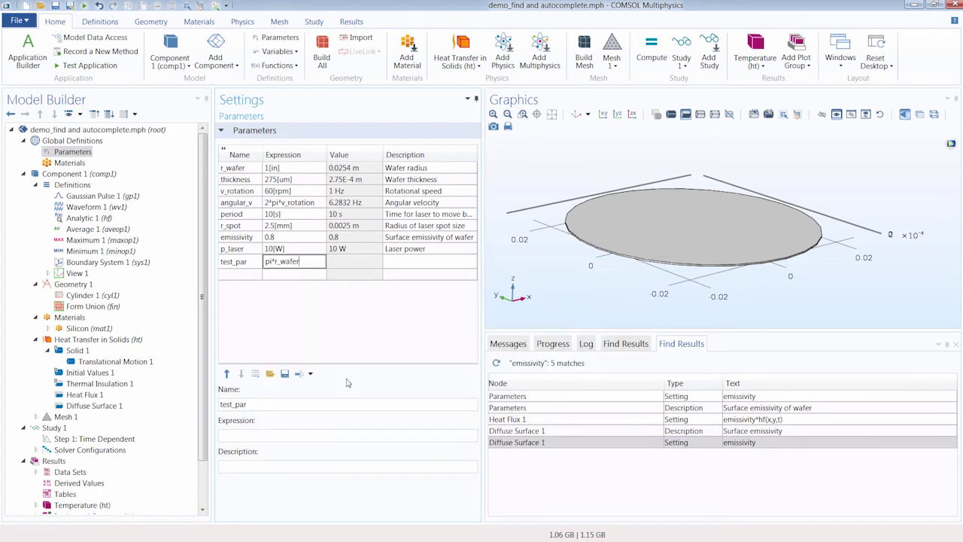
{"action": "type", "text": "^2"}
{"action": "key", "text": "Tab"}
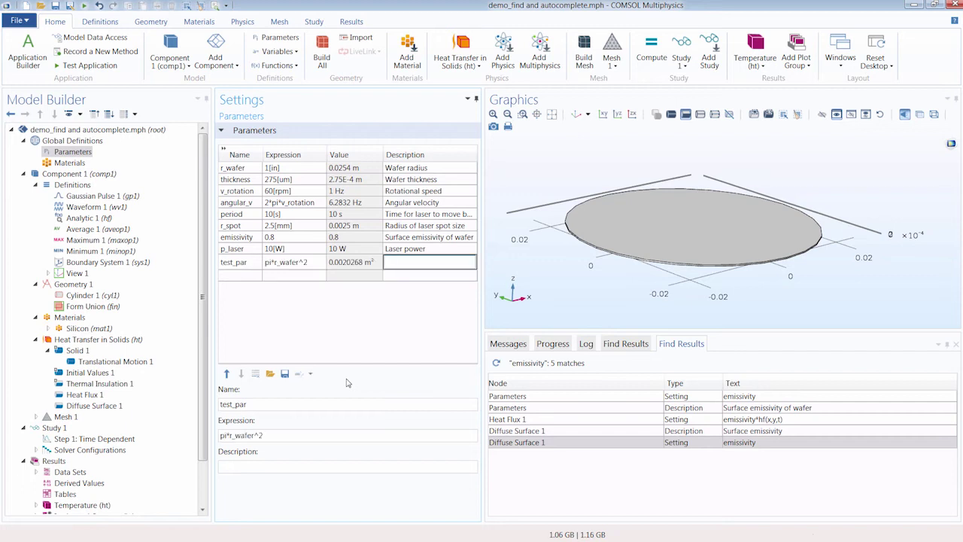
{"action": "type", "text": "Cross-sectional area"}
{"action": "key", "text": "Return"}
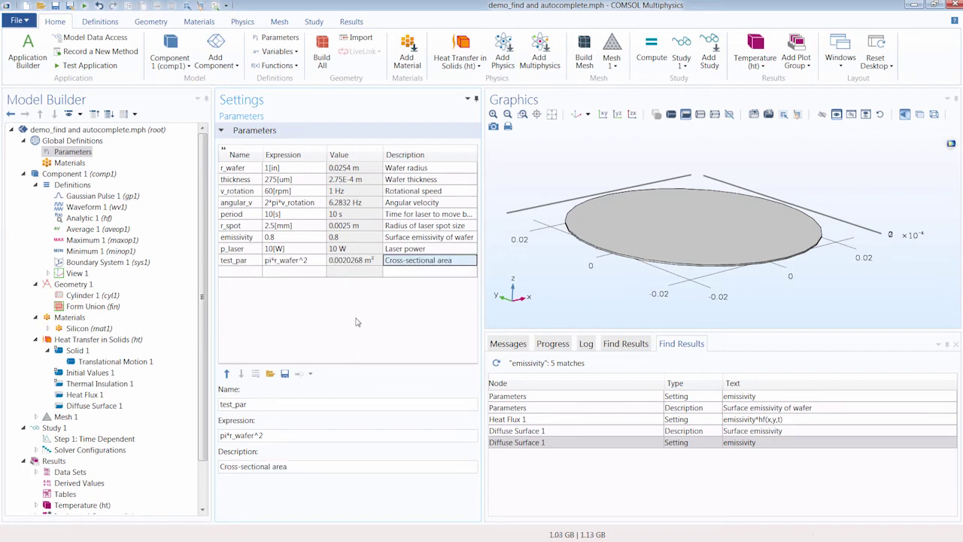
- Add a local variables node to Component 1 and name its first variable test_var
{"action": "left_click", "coordinate": [105, 22]}
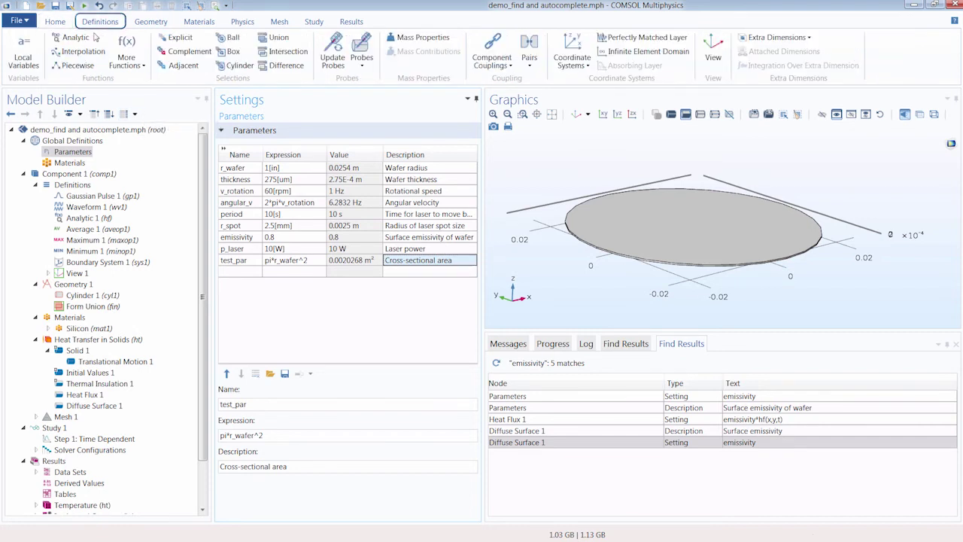
{"action": "left_click", "coordinate": [29, 66]}
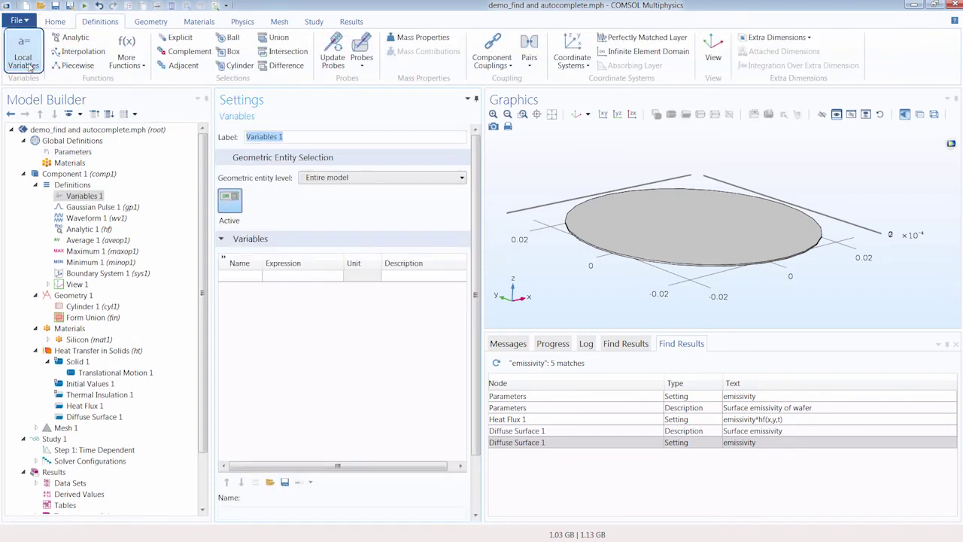
{"action": "left_click", "coordinate": [241, 277]}
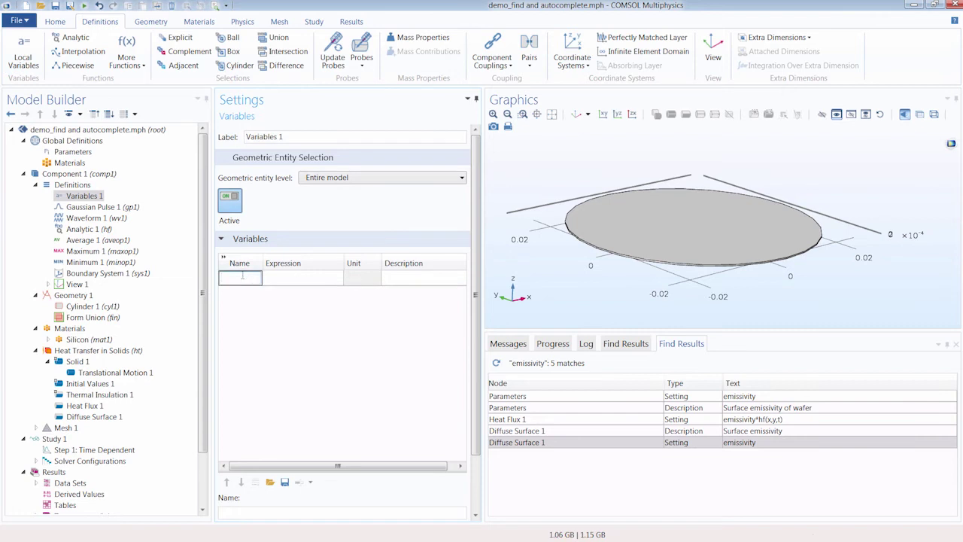
{"action": "type", "text": "test_var"}
{"action": "key", "text": "Tab"}
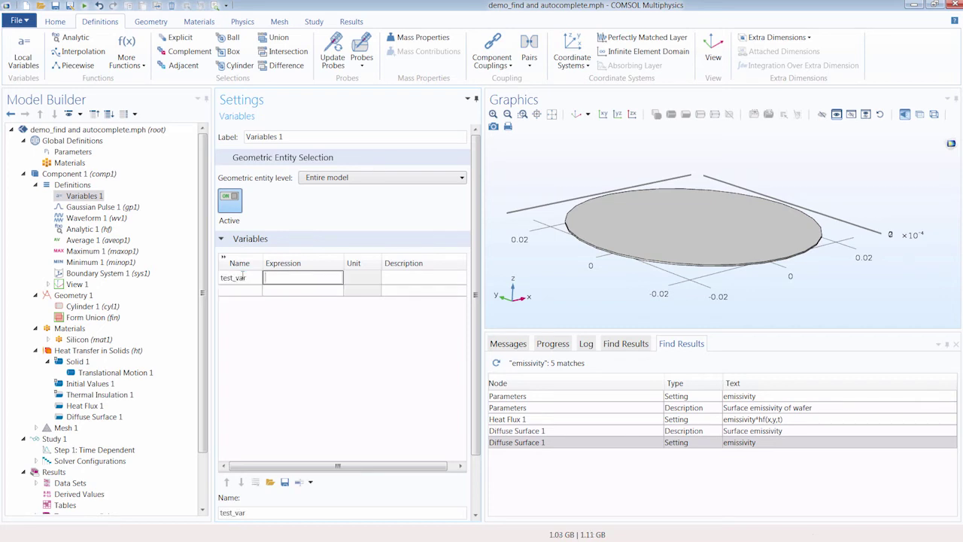
- Insert the Analytic 1 function hf(x, y, t) into the test_var expression through auto completion
{"action": "key", "text": "ctrl+space"}
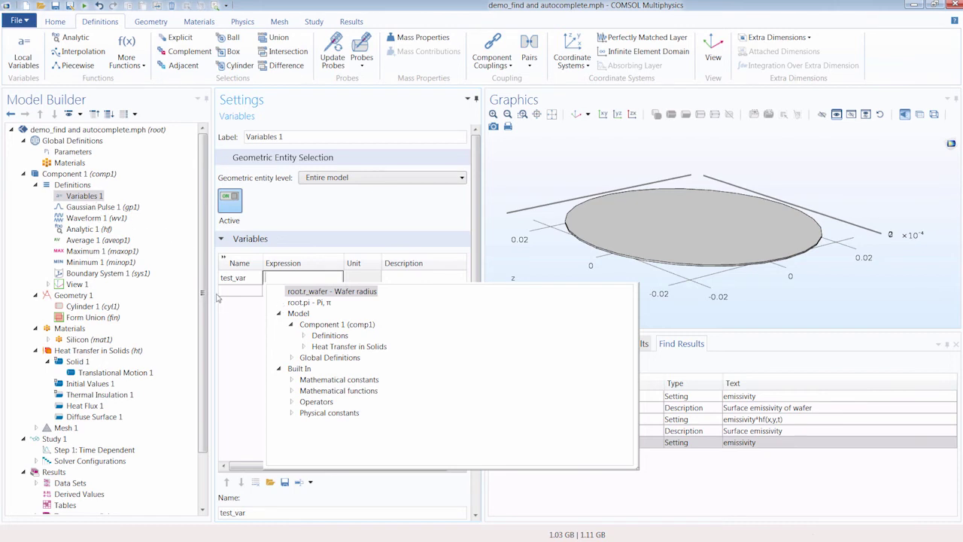
{"action": "left_click", "coordinate": [303, 336]}
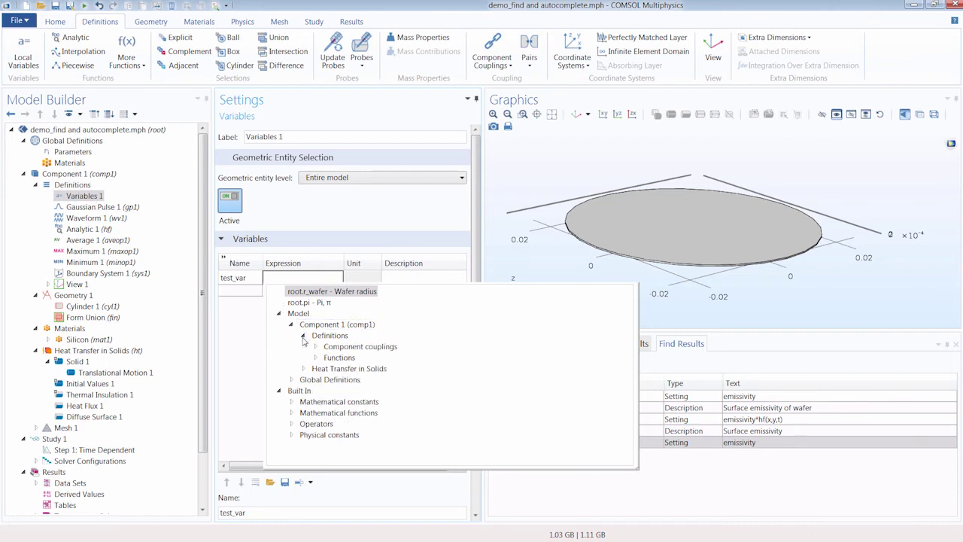
{"action": "left_click", "coordinate": [315, 358]}
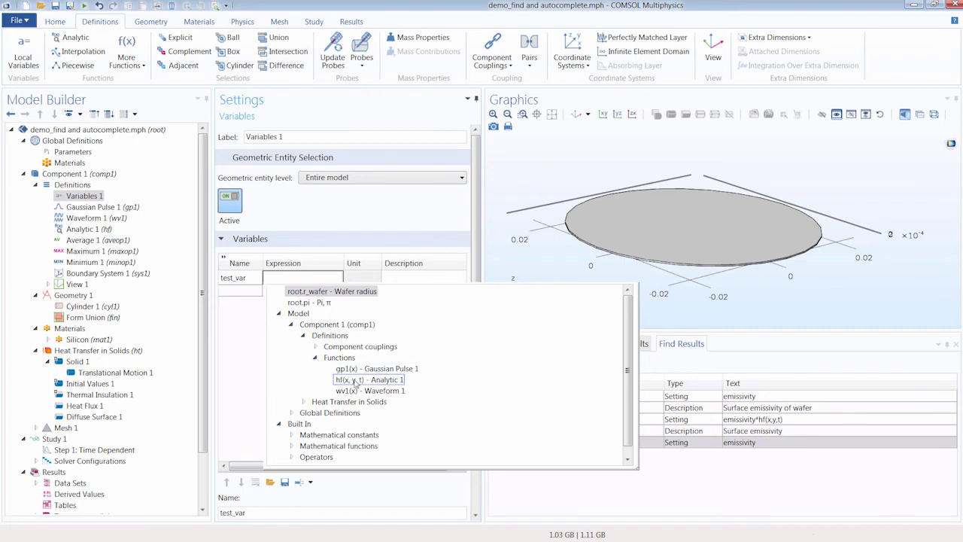
{"action": "double_click", "coordinate": [355, 380]}
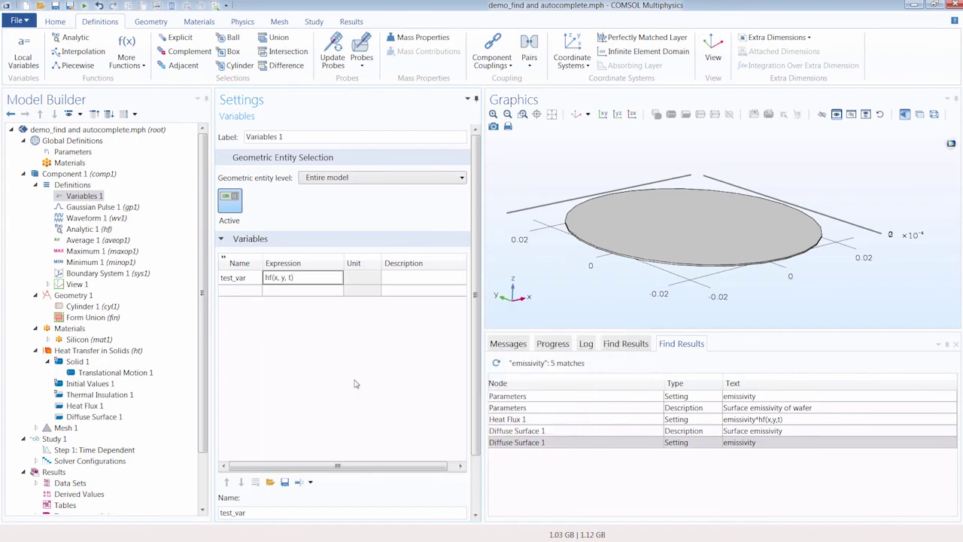
- Multiply the test_var expression by the laser power parameter root.p_laser, inserted through auto completion
{"action": "type", "text": "*"}
{"action": "key", "text": "ctrl+space"}
{"action": "left_click", "coordinate": [304, 336]}
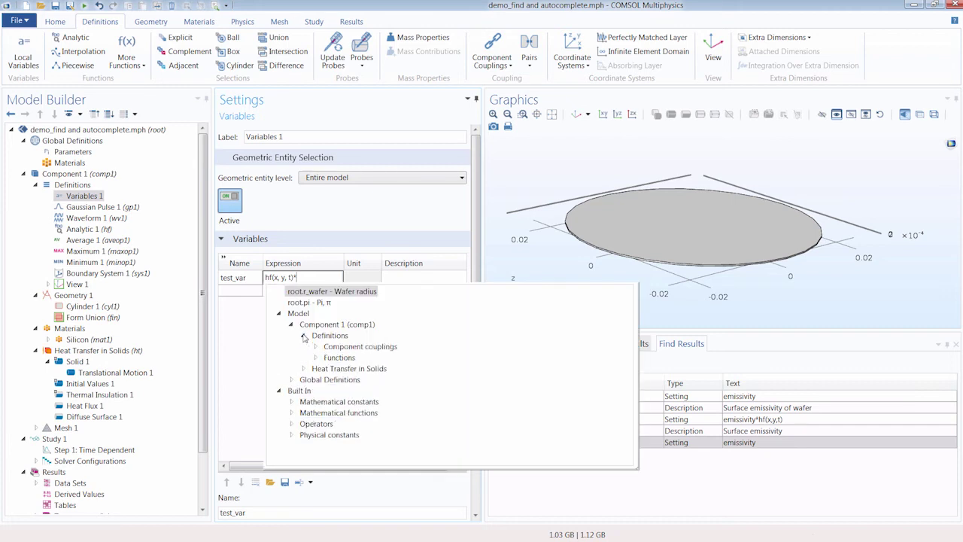
{"action": "left_click", "coordinate": [326, 358]}
{"action": "left_click", "coordinate": [291, 379]}
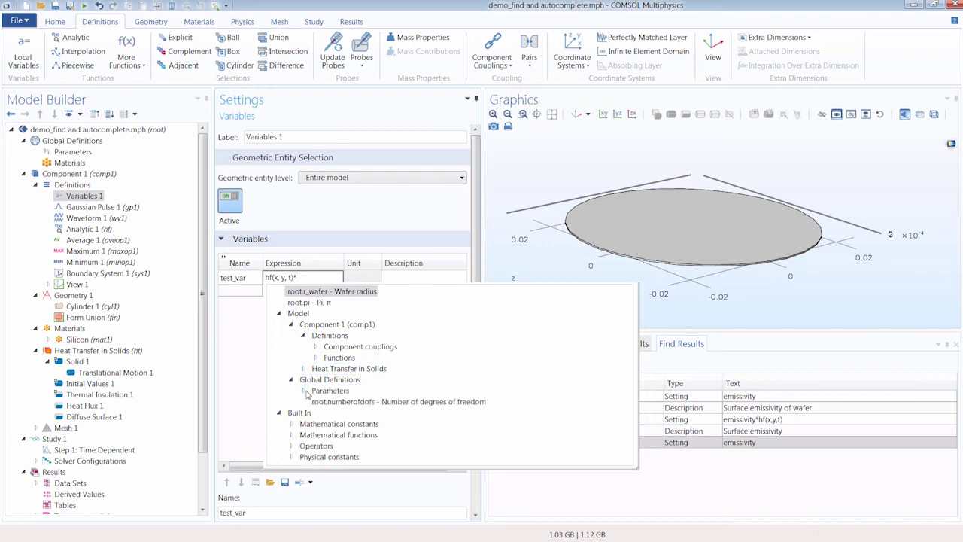
{"action": "left_click", "coordinate": [305, 391]}
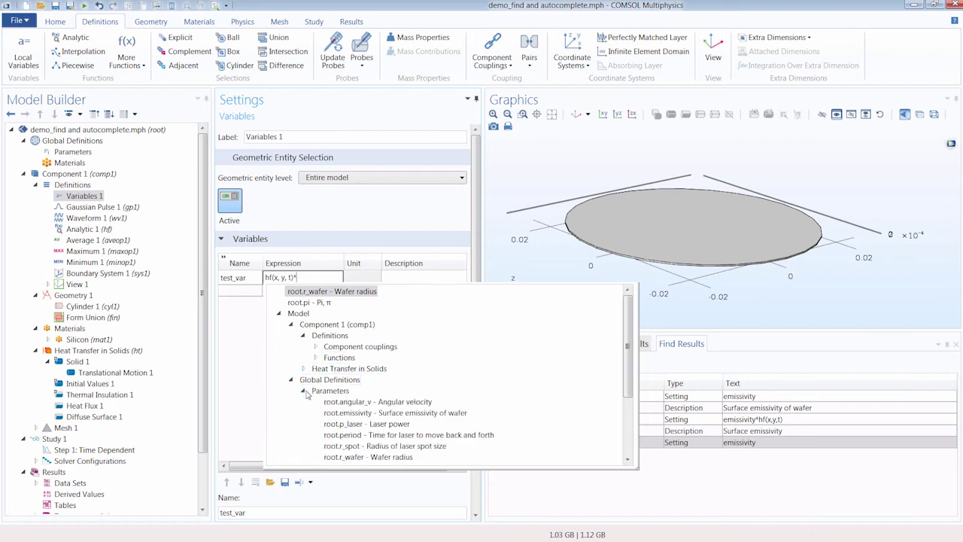
{"action": "left_click", "coordinate": [342, 425]}
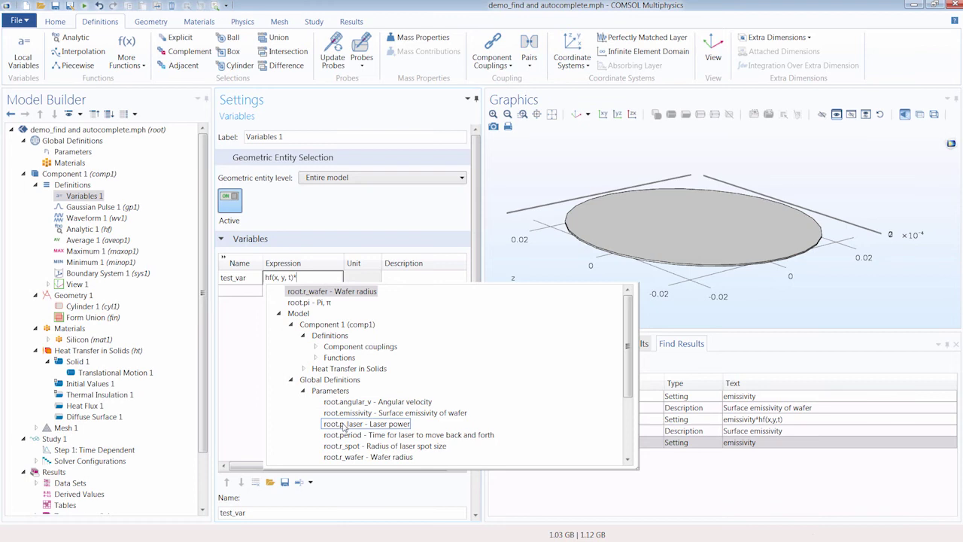
{"action": "double_click", "coordinate": [343, 426]}
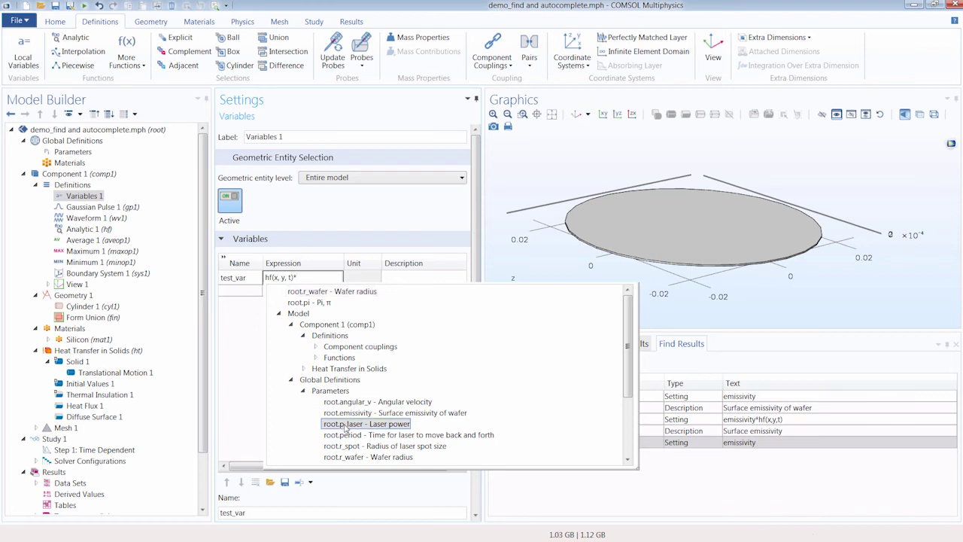
- Dismiss the auto completion list and replace the whole test_var expression with 1
{"action": "key", "text": "ctrl+space"}
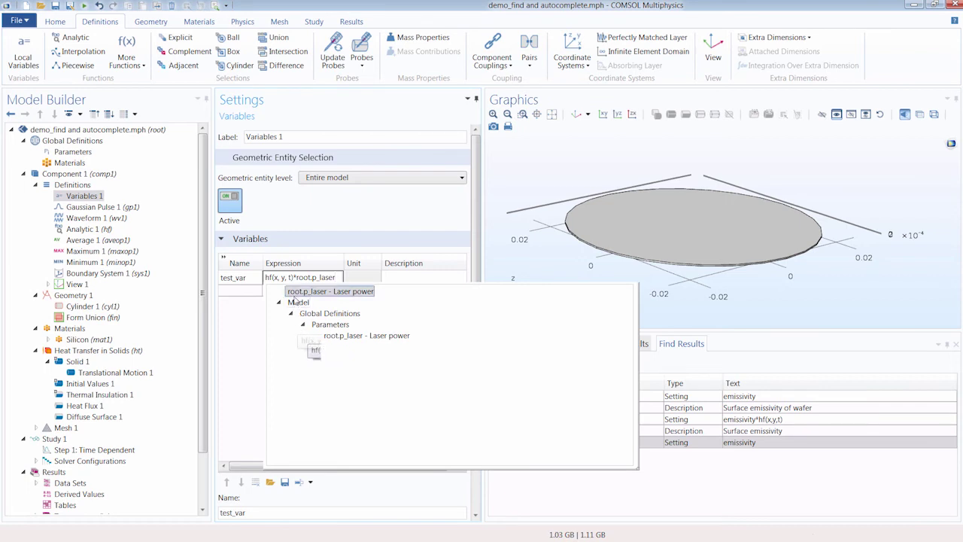
{"action": "key", "text": "Escape"}
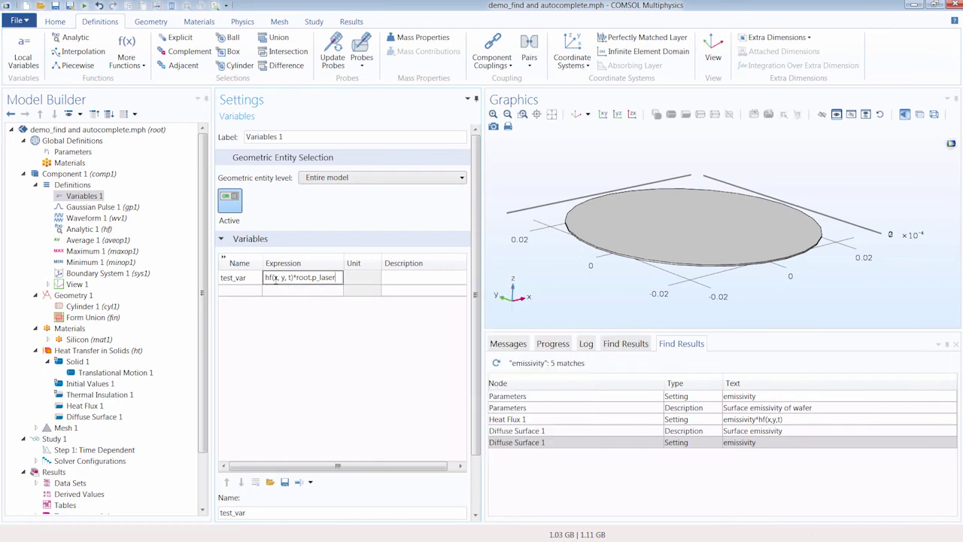
{"action": "key", "text": "ctrl+a"}
{"action": "type", "text": "1"}
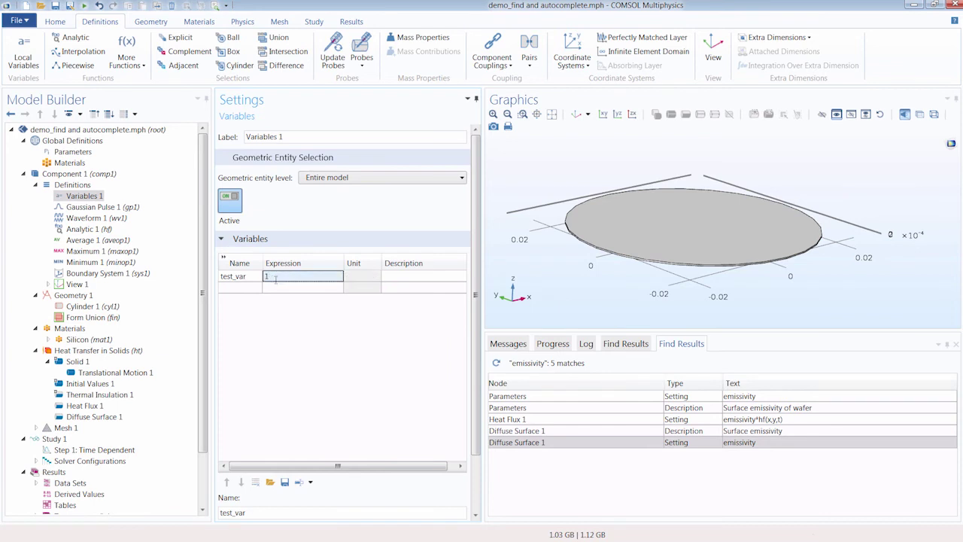
- Delete the Heat Flux 1 node from Heat Transfer in Solids
{"action": "left_click", "coordinate": [85, 405]}
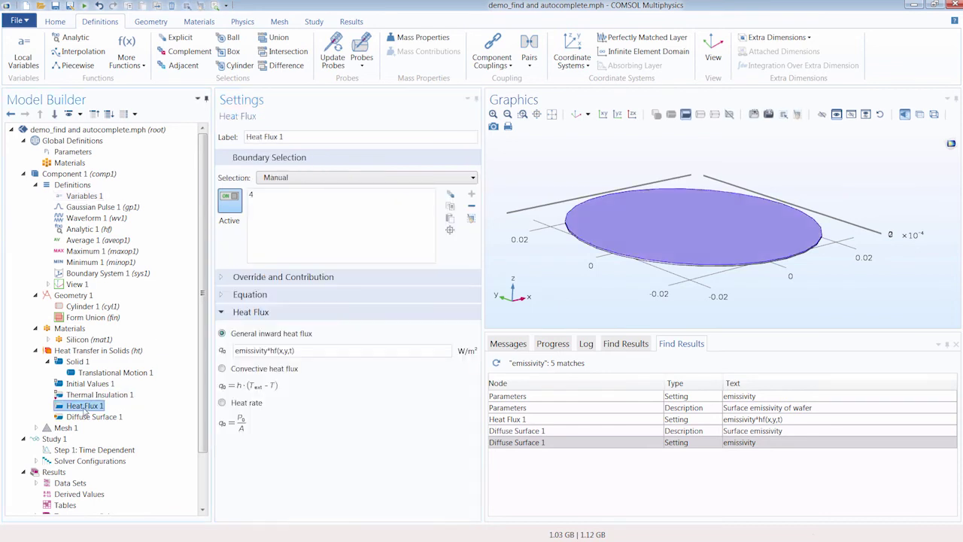
{"action": "key", "text": "Delete"}
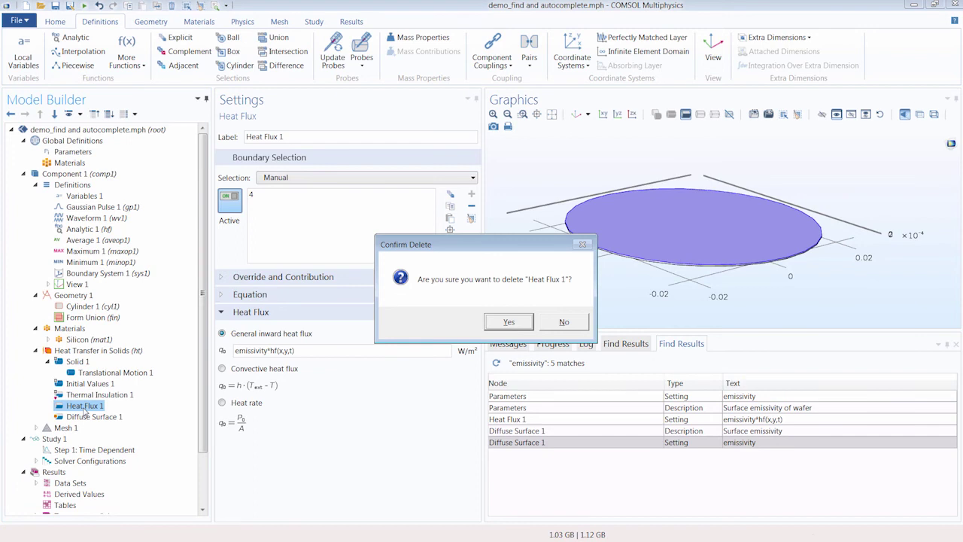
{"action": "left_click", "coordinate": [505, 322]}
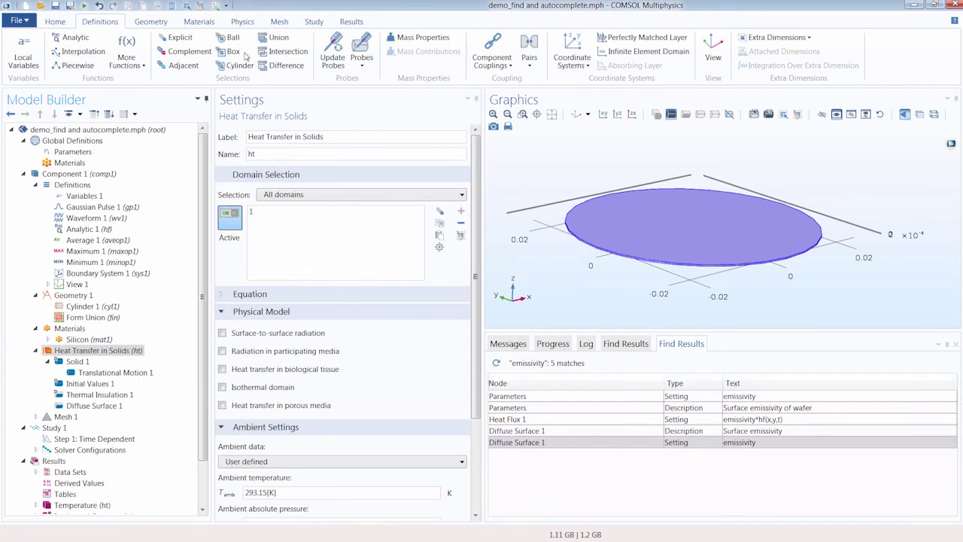
- Add a new Heat Flux boundary condition to Heat Transfer in Solids
{"action": "left_click", "coordinate": [242, 21]}
{"action": "left_click", "coordinate": [213, 59]}
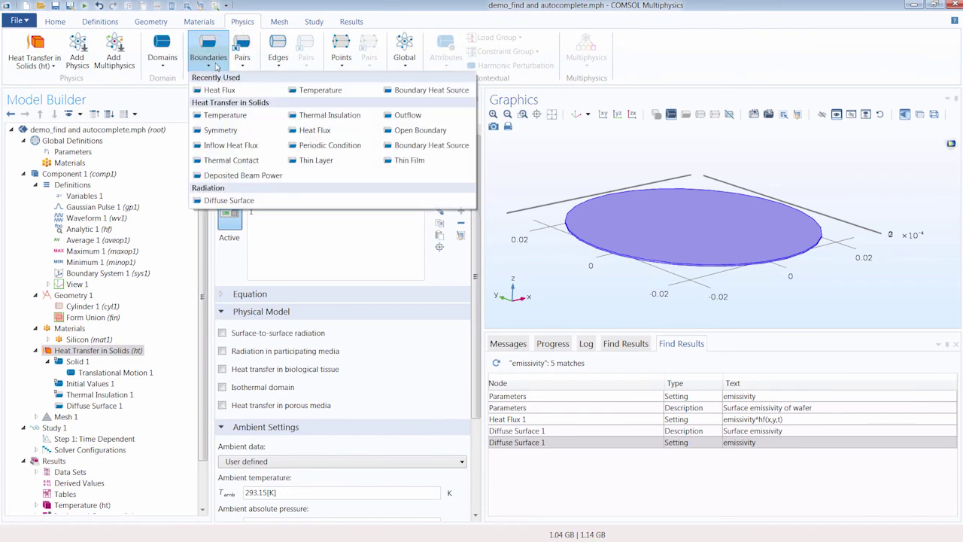
{"action": "left_click", "coordinate": [313, 131]}
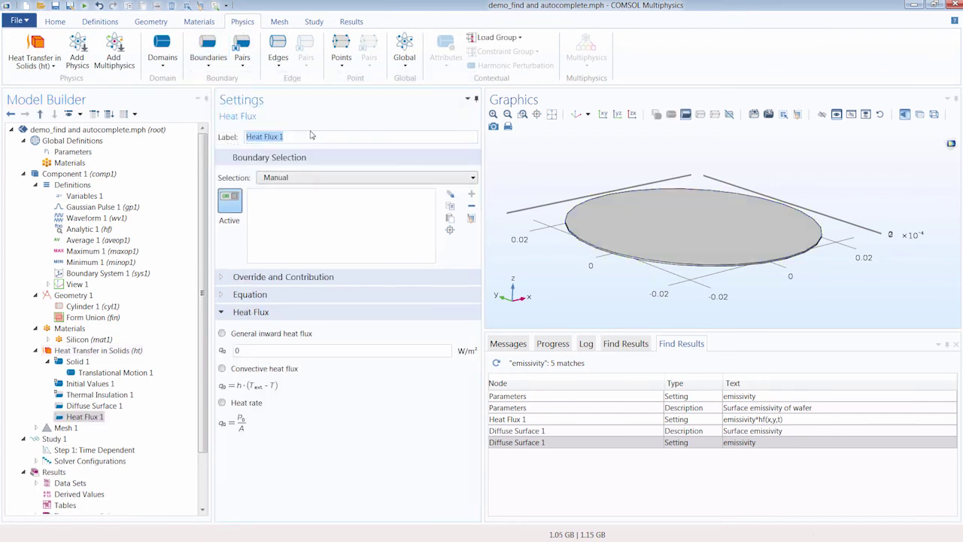
- Assign the wafer's upper face to the heat flux condition and enter root.emissivity as the general inward heat flux using auto completion
{"action": "left_click", "coordinate": [637, 217]}
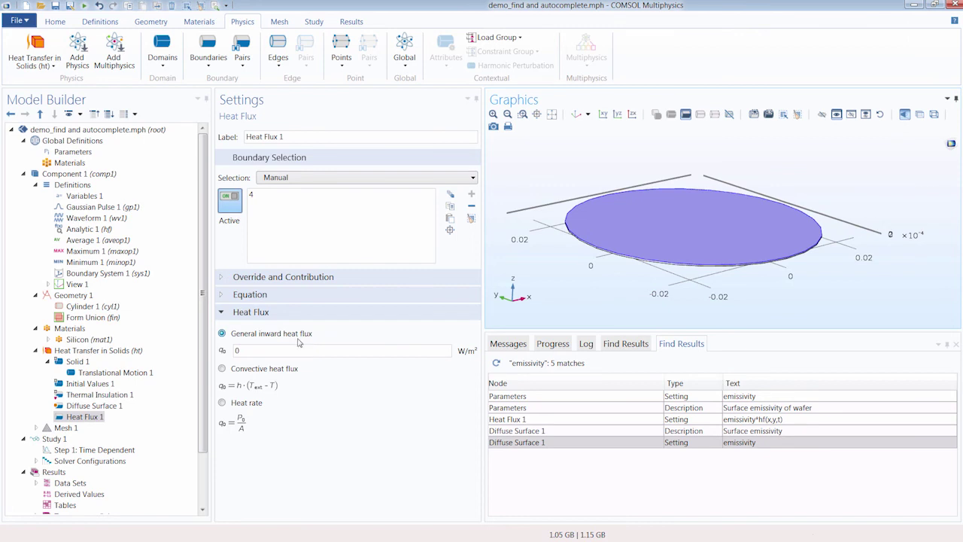
{"action": "left_click", "coordinate": [246, 352]}
{"action": "key", "text": "BackSpace"}
{"action": "key", "text": "ctrl+space"}
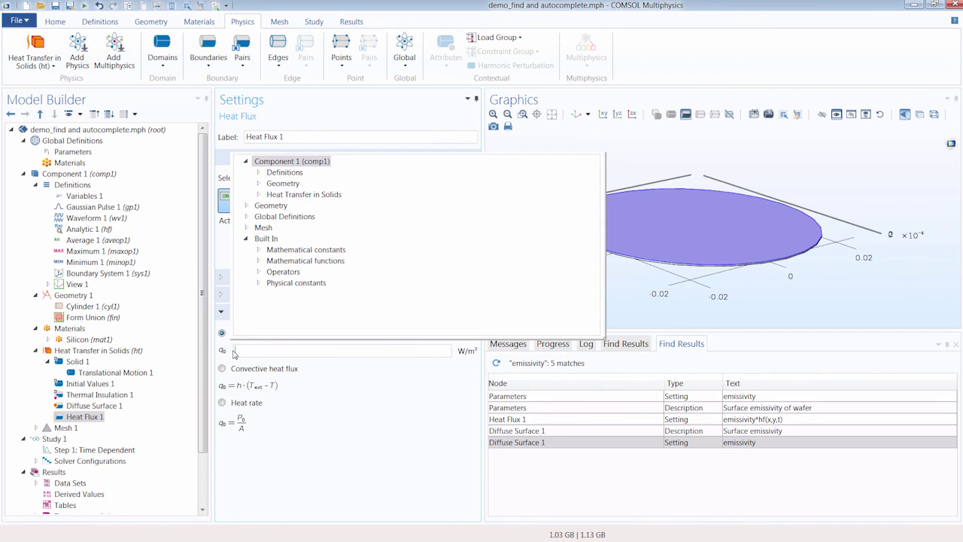
{"action": "type", "text": "emi"}
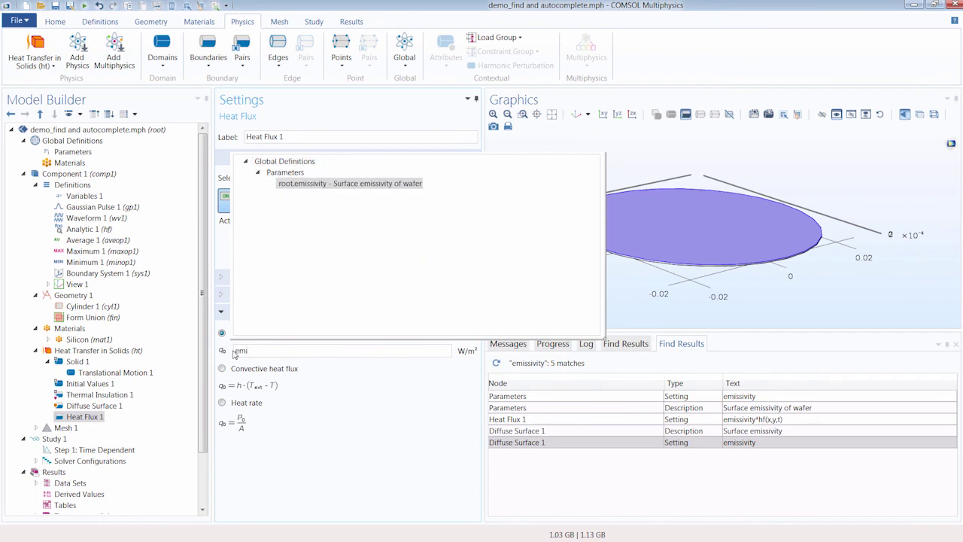
{"action": "left_click", "coordinate": [285, 186]}
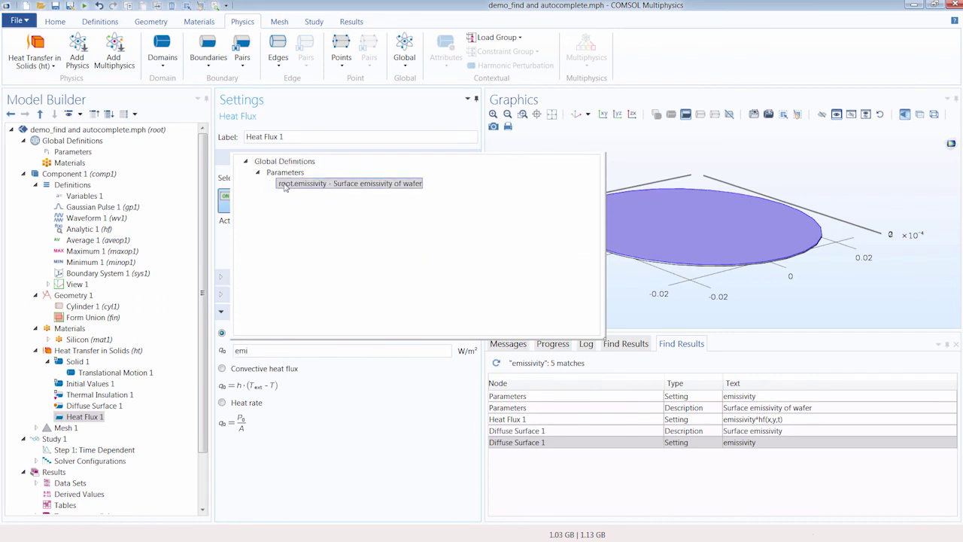
{"action": "double_click", "coordinate": [285, 185]}
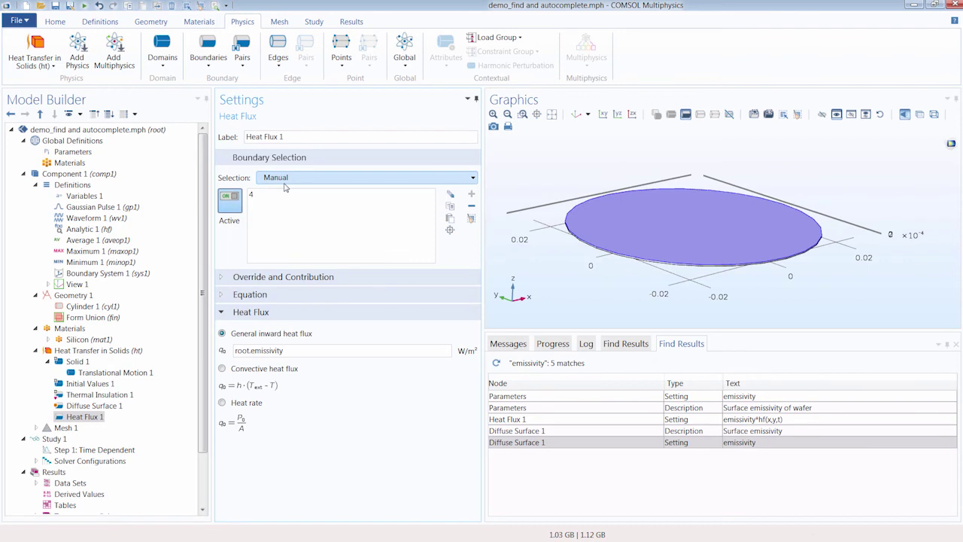
- Multiply the inward heat flux expression by the Analytic 1 function hf(x, y, t), picked from the component's function definitions through auto completion
{"action": "type", "text": "*"}
{"action": "key", "text": "ctrl+space"}
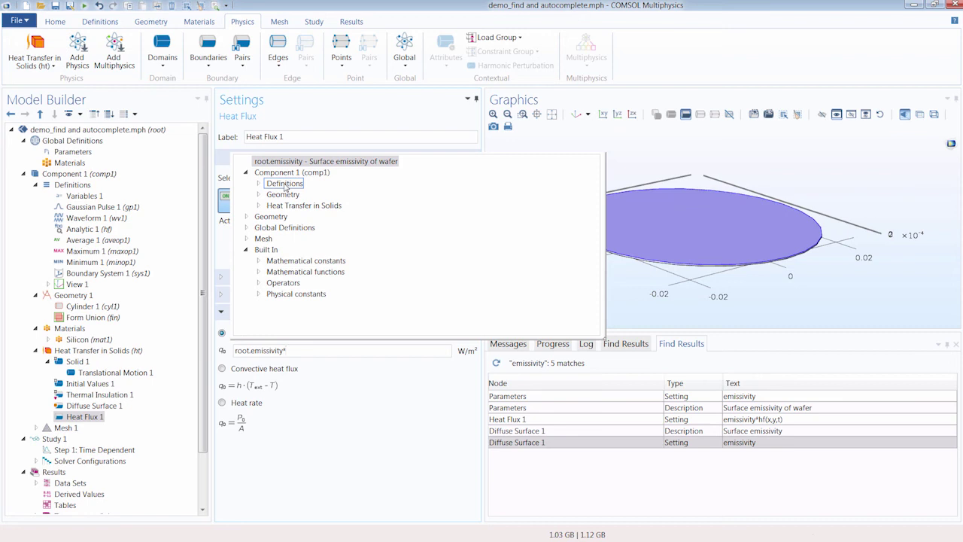
{"action": "left_click", "coordinate": [258, 184]}
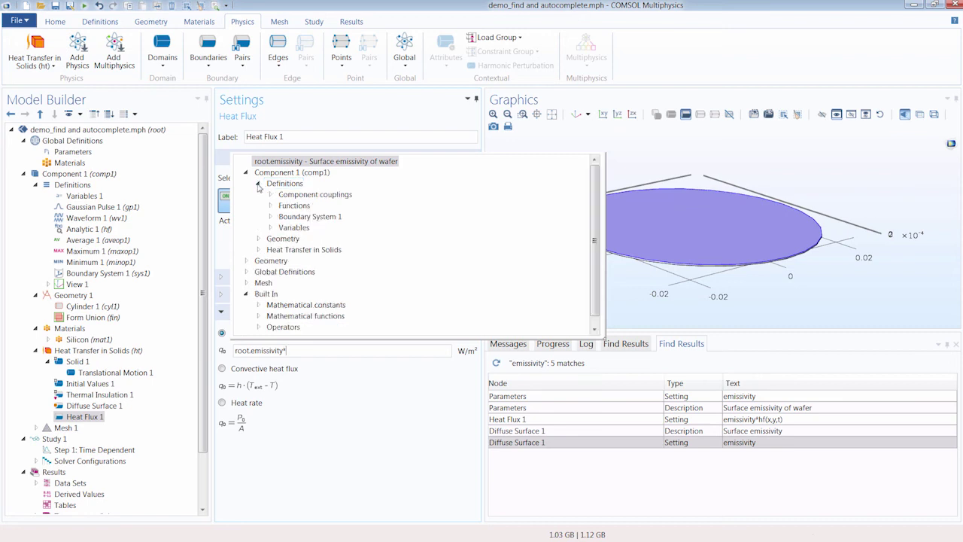
{"action": "left_click", "coordinate": [271, 207]}
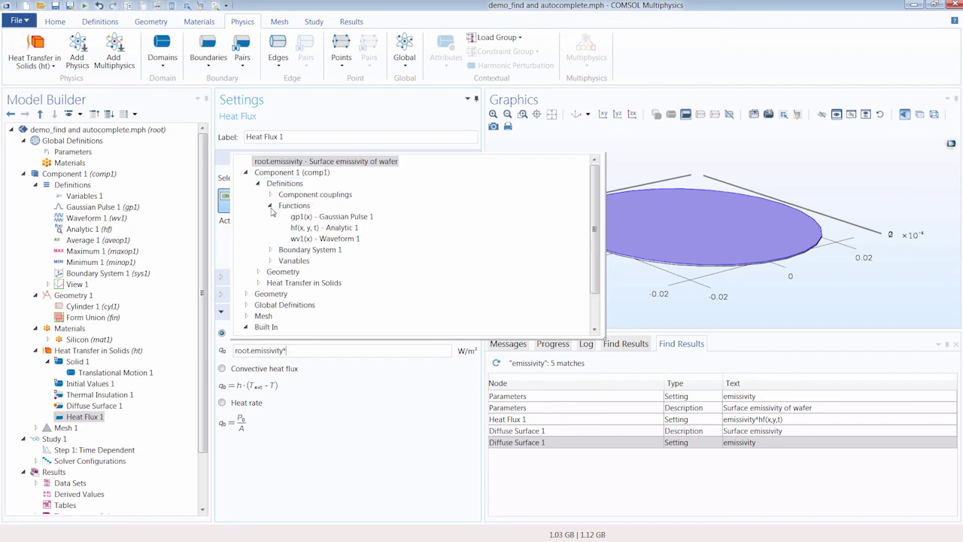
{"action": "double_click", "coordinate": [300, 228]}
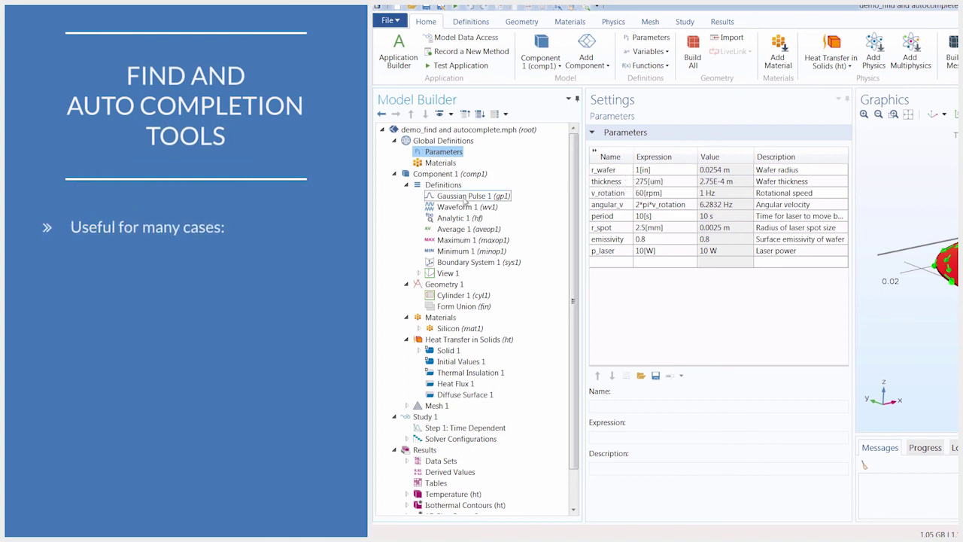
- Review the settings of the function definitions, Cylinder 1, Translational Motion 1, Heat Flux 1, Diffuse Surface 1 and the global parameters
{"action": "left_click", "coordinate": [466, 197]}
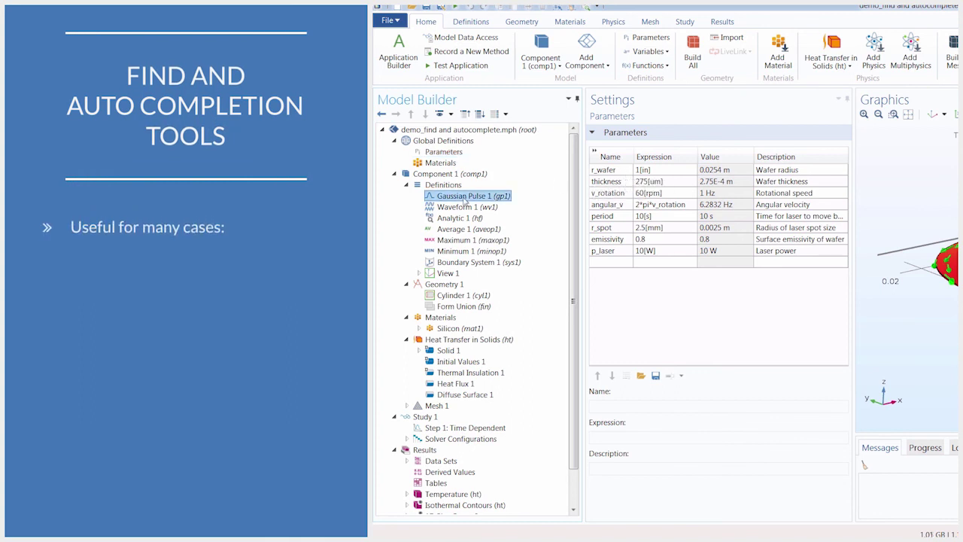
{"action": "left_click", "coordinate": [466, 210]}
{"action": "left_click", "coordinate": [458, 218]}
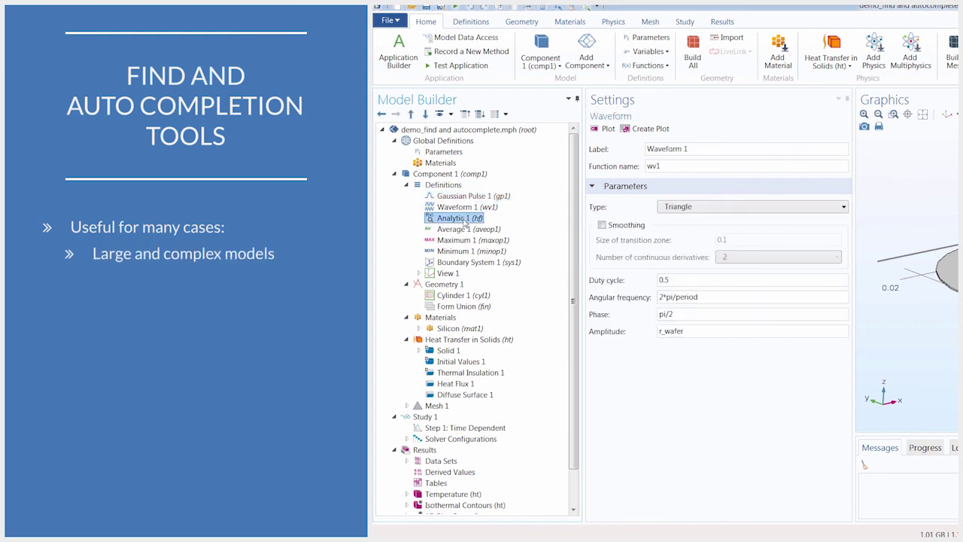
{"action": "left_click", "coordinate": [456, 295]}
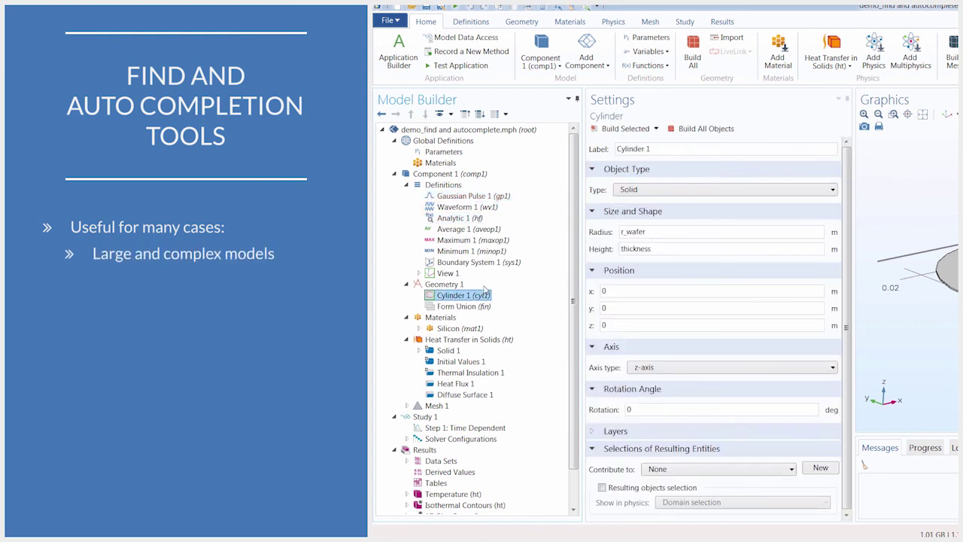
{"action": "left_click", "coordinate": [418, 349]}
{"action": "left_click", "coordinate": [456, 363]}
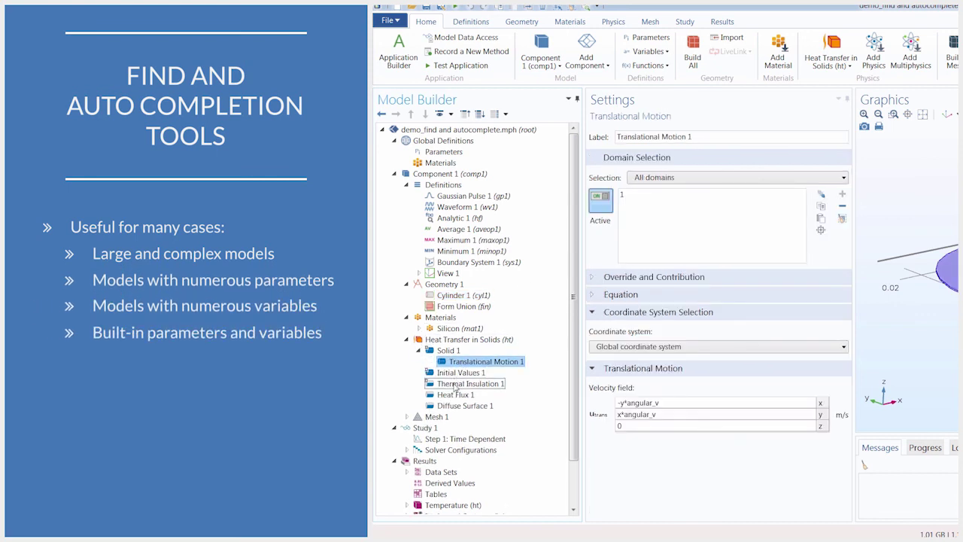
{"action": "left_click", "coordinate": [455, 396]}
{"action": "left_click", "coordinate": [463, 405]}
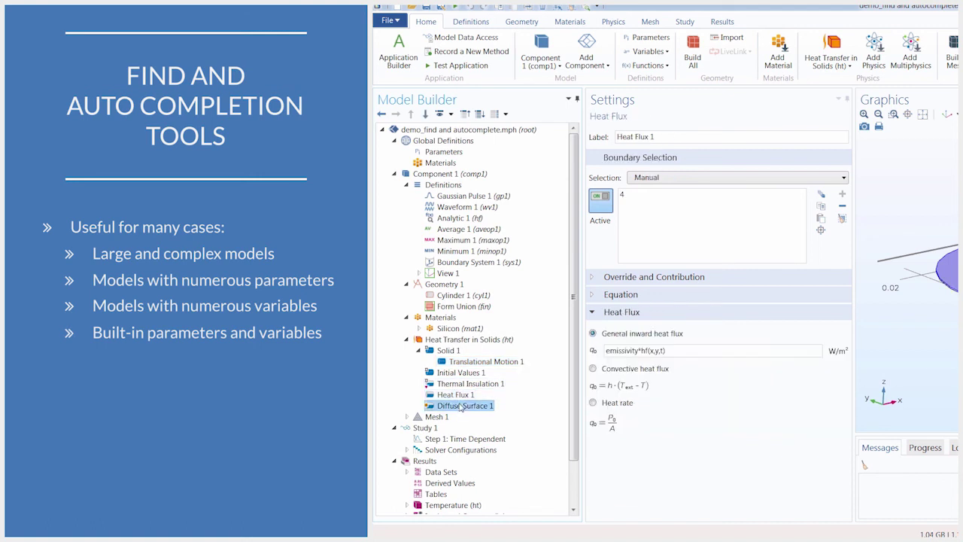
{"action": "left_click", "coordinate": [455, 153]}
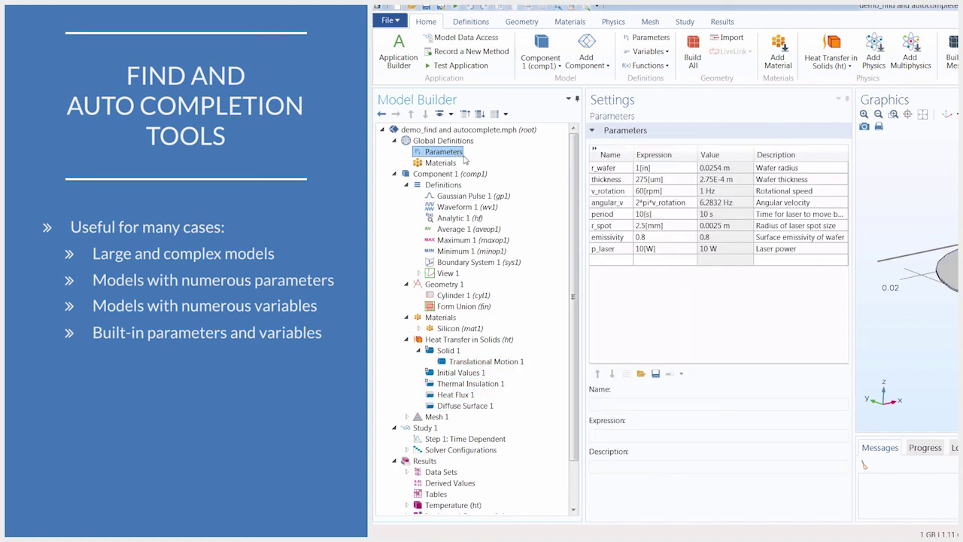